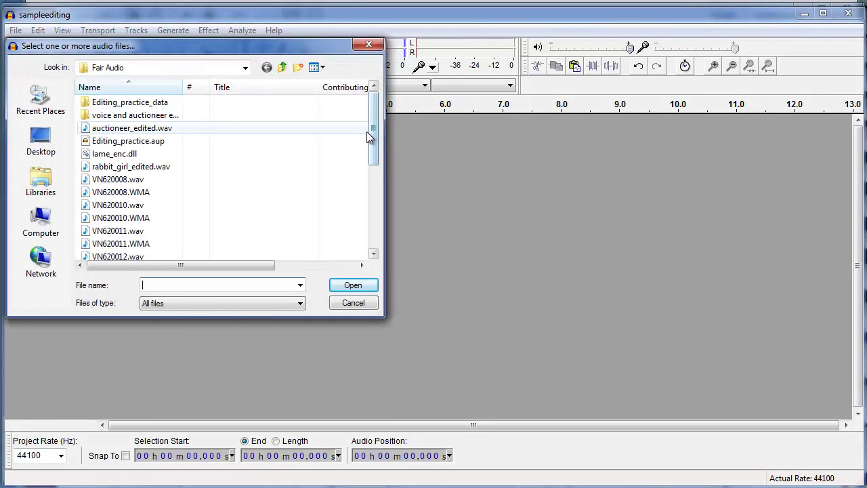
Open VN620016.wav from the Fair Audio folder, making a copy of the file before editing, and maximize its project window.
left_click_drag(372, 132, 372, 226)
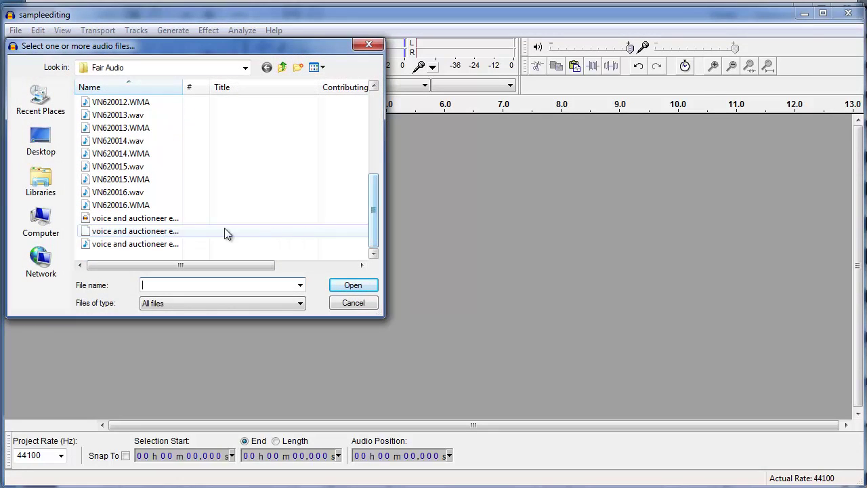
left_click(119, 194)
double_click(117, 193)
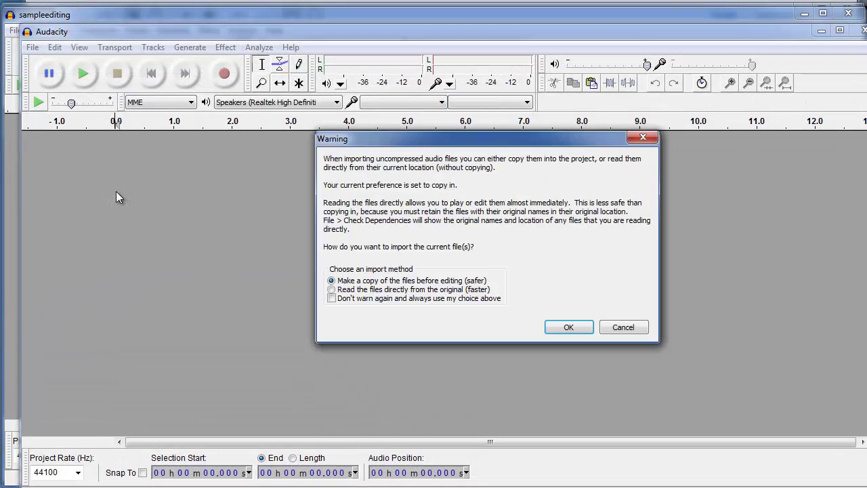
left_click(561, 332)
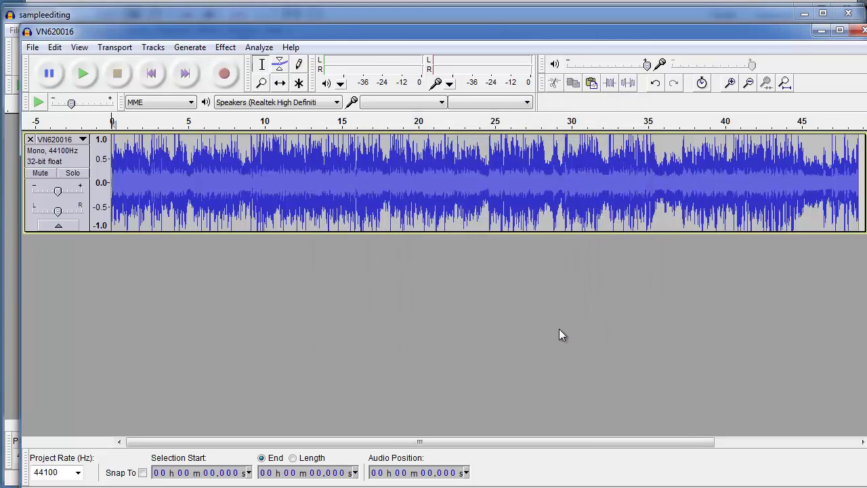
double_click(342, 34)
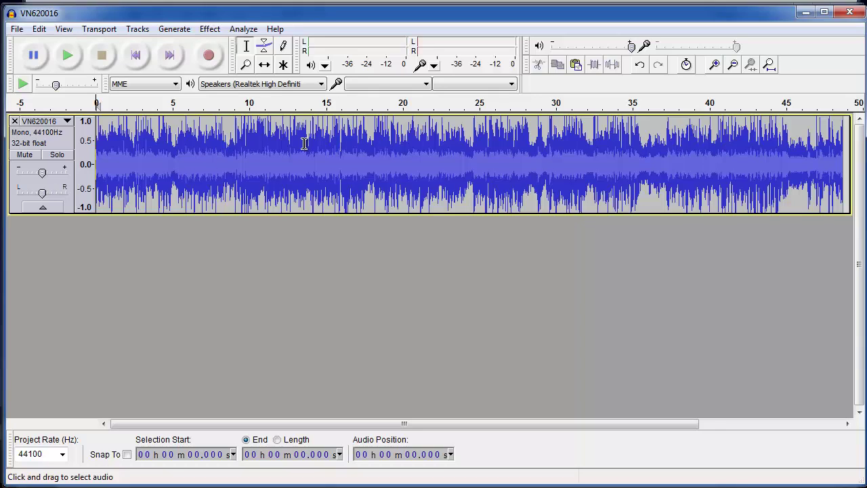
Save the project as "sample" in the JOUR_2550 folder on the TEST (H:) drive.
left_click(17, 30)
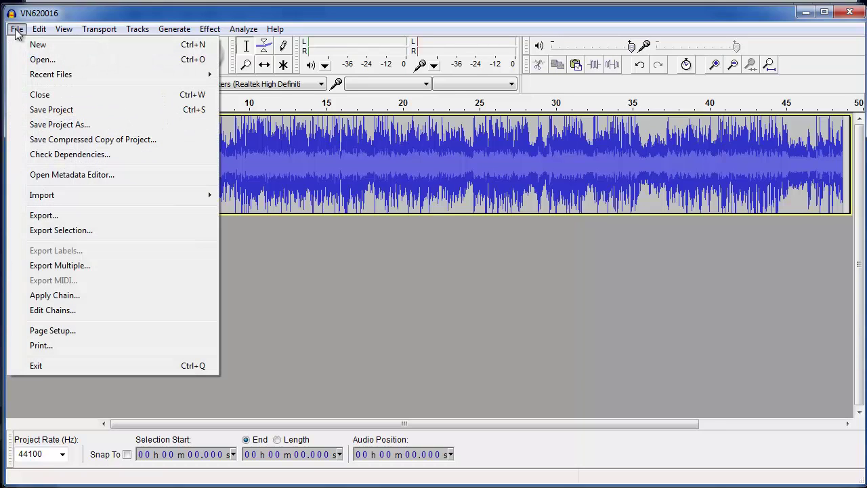
left_click(41, 128)
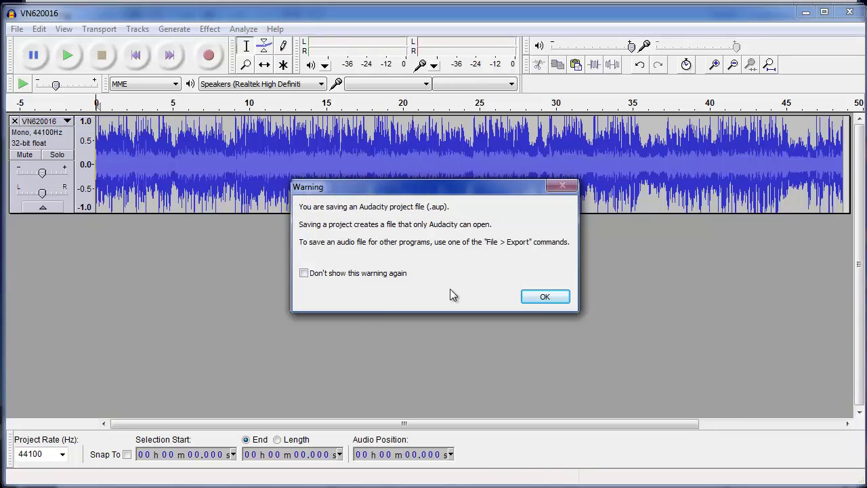
left_click(542, 301)
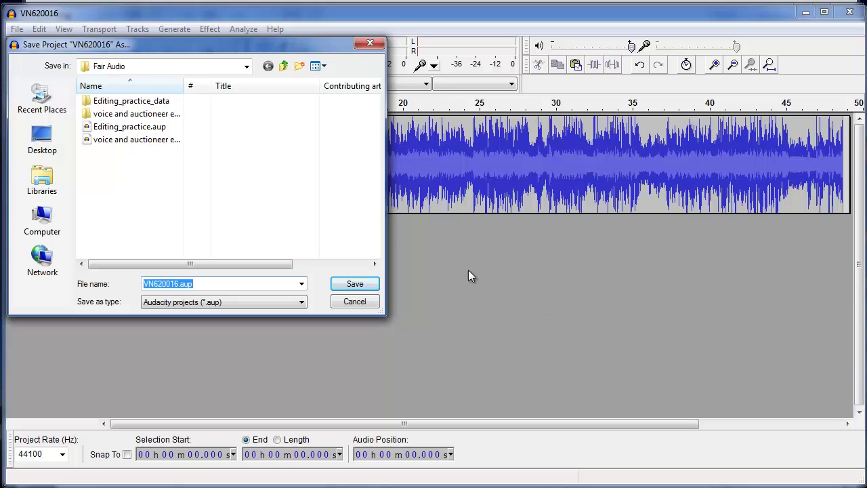
left_click(42, 218)
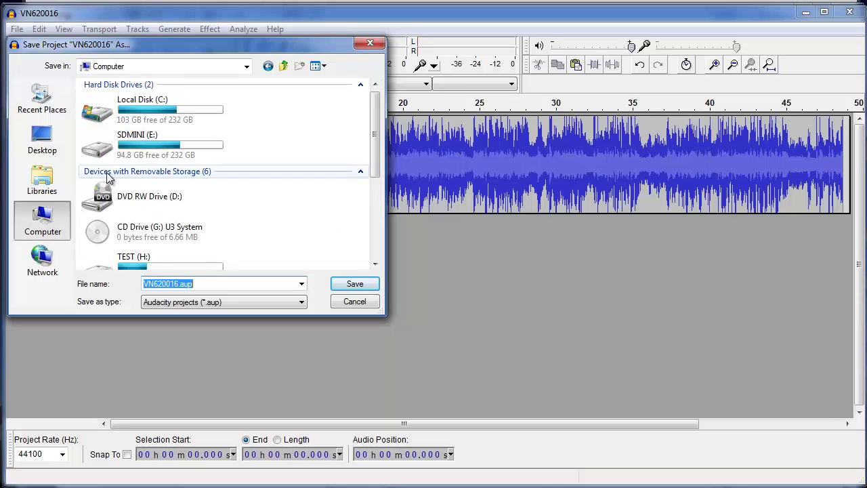
left_click_drag(371, 173, 373, 229)
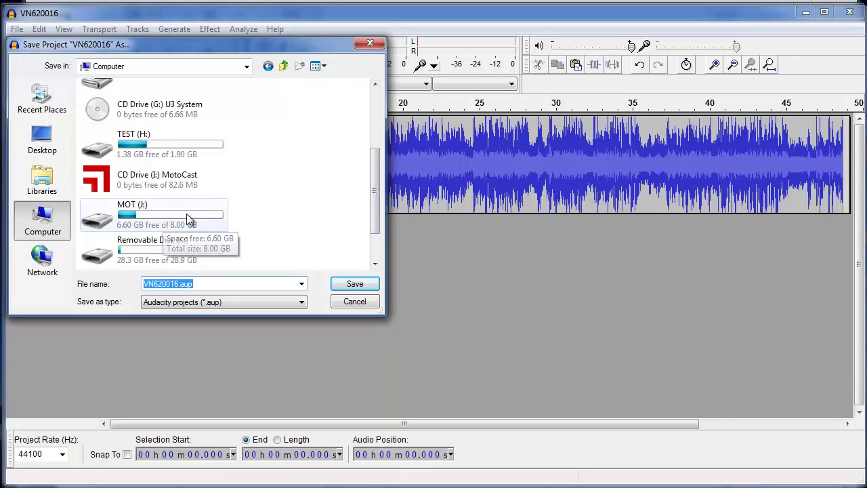
double_click(149, 140)
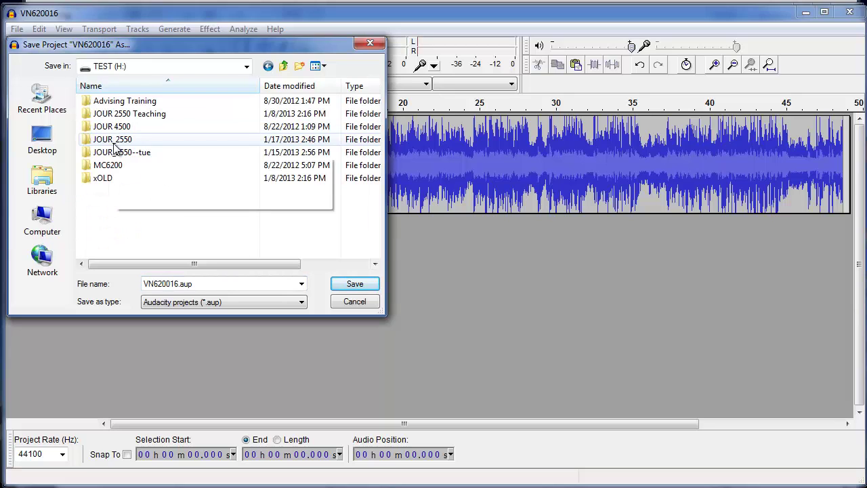
double_click(120, 139)
double_click(165, 284)
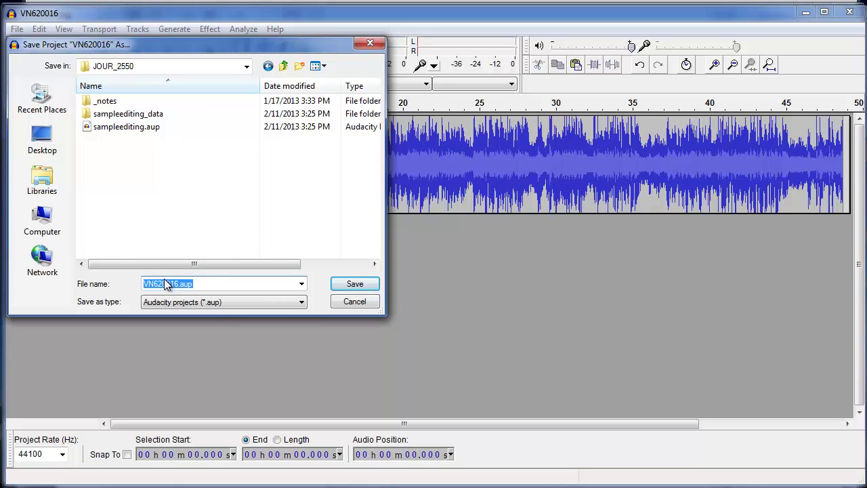
type("sample")
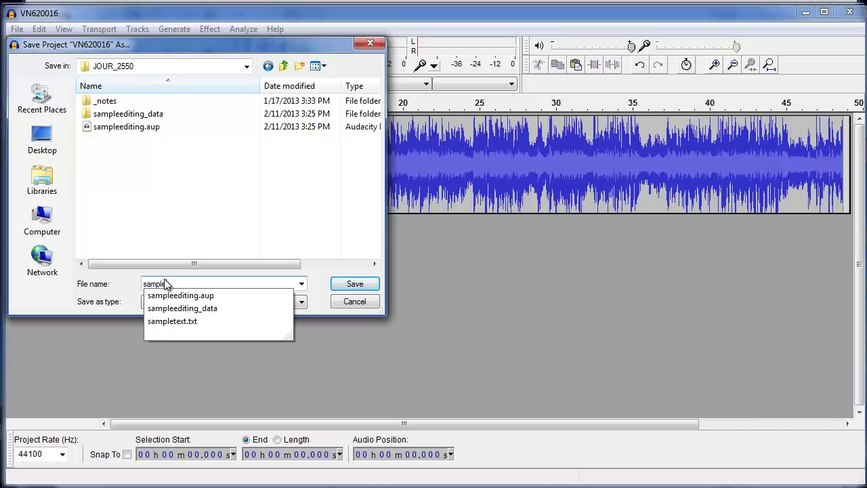
key("Return")
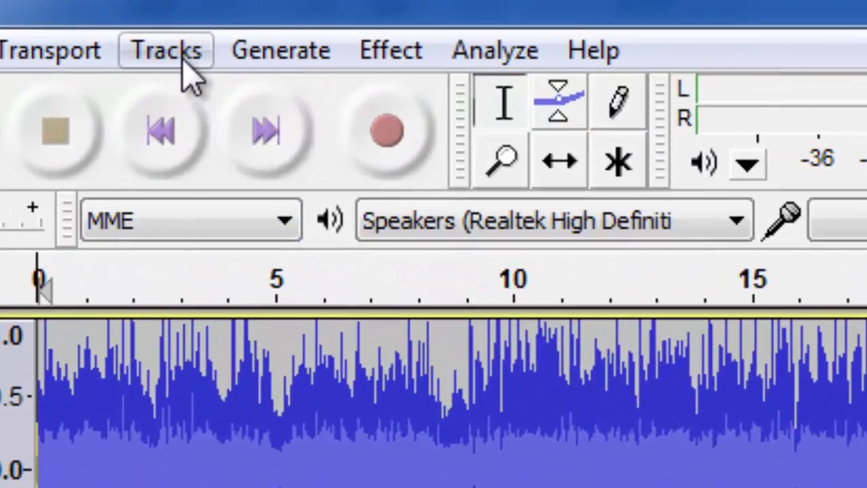
Add a new empty mono audio track below the VN620016 track.
left_click(153, 39)
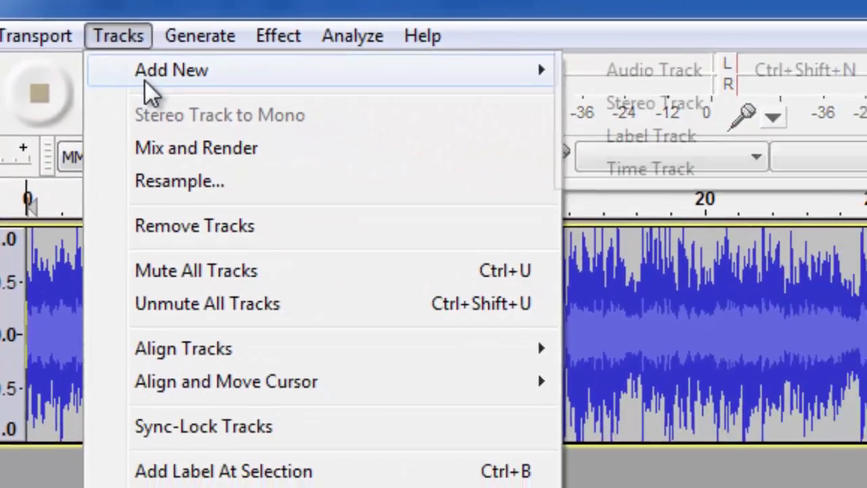
mouse_move(183, 101)
left_click(783, 95)
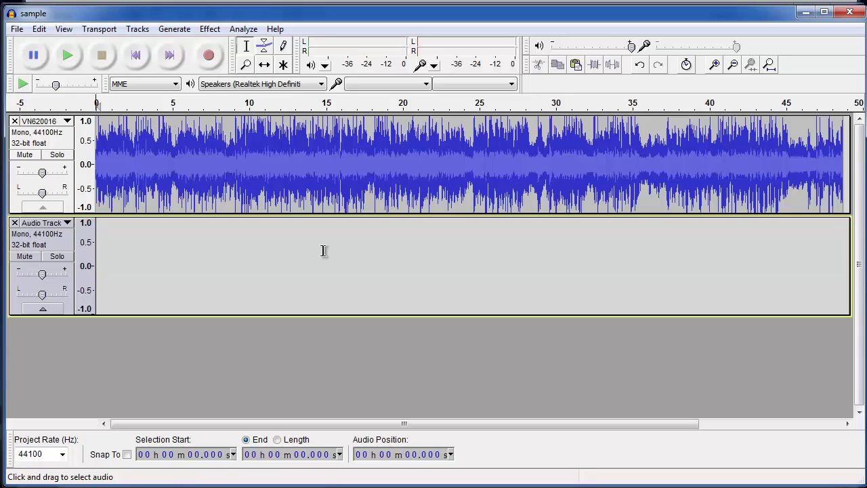
Play the VN620016 track from about 6 s, mark a selection from about 9.2 s to 20 s during playback, and preview it.
left_click(188, 133)
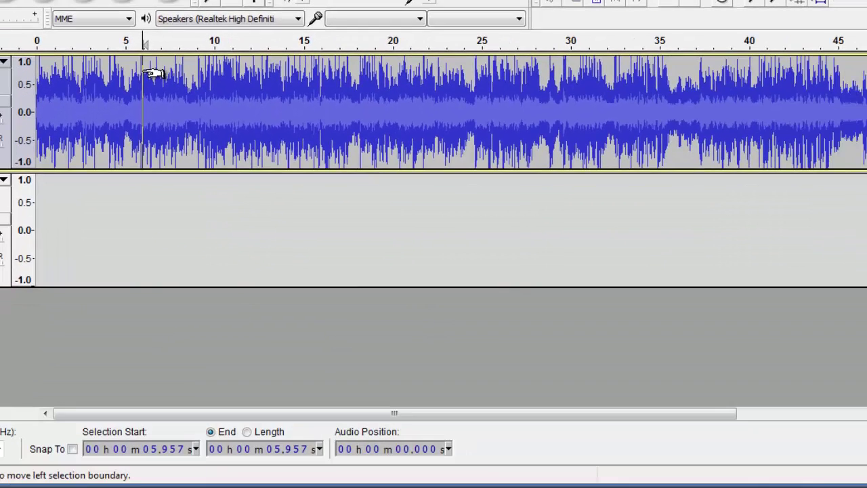
key("space")
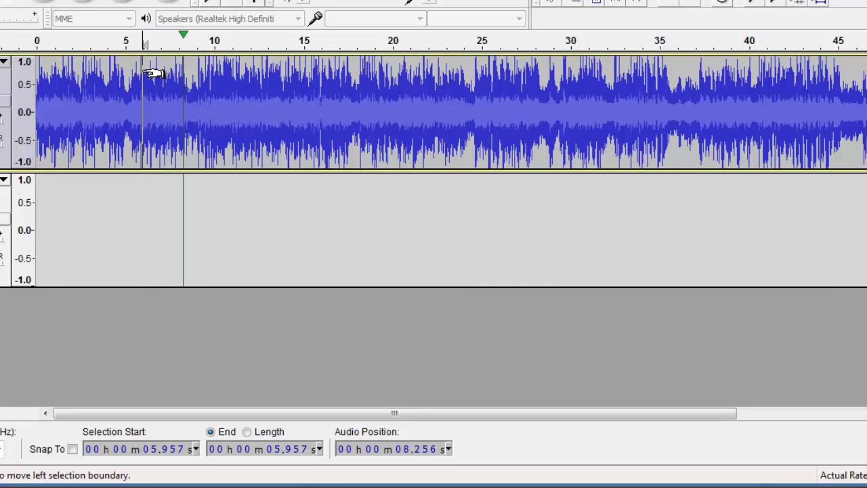
key("bracketleft")
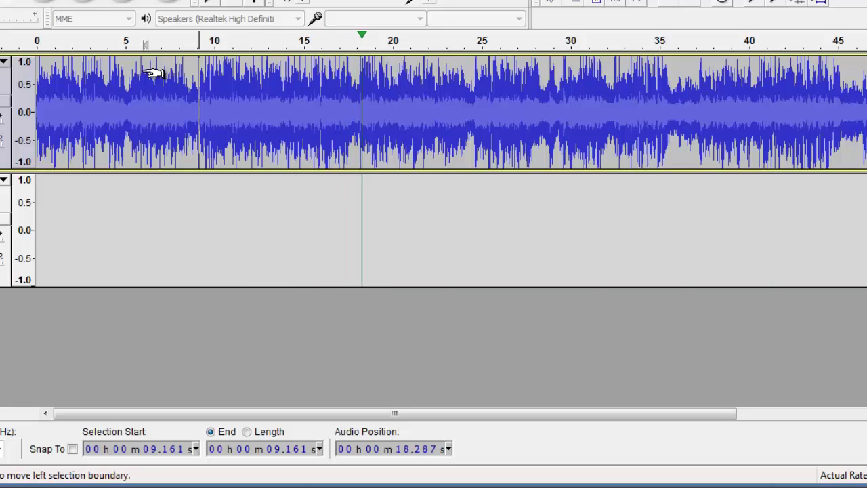
key("bracketright")
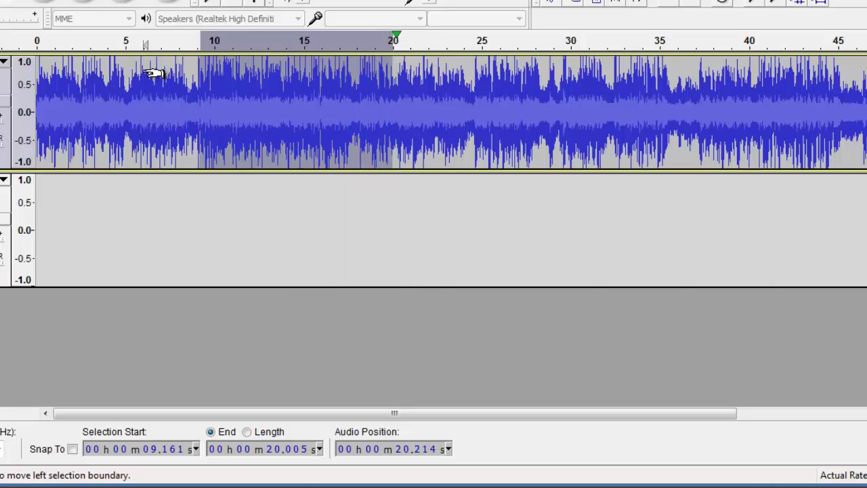
key("space")
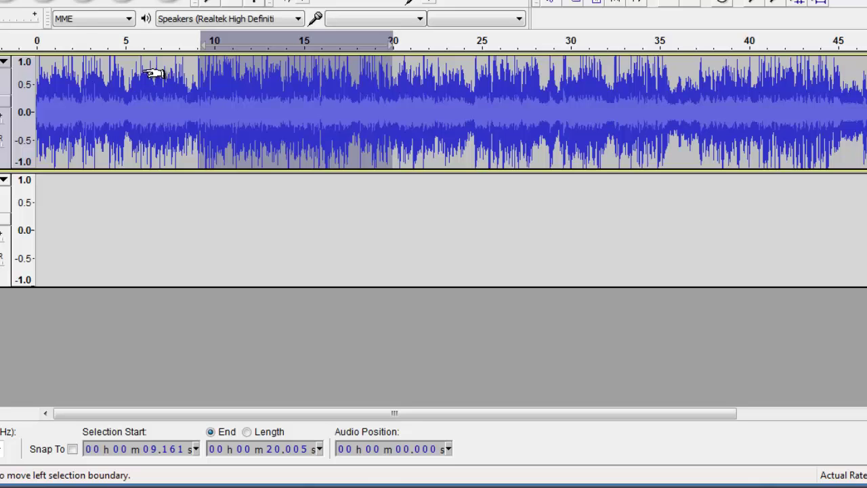
key("space")
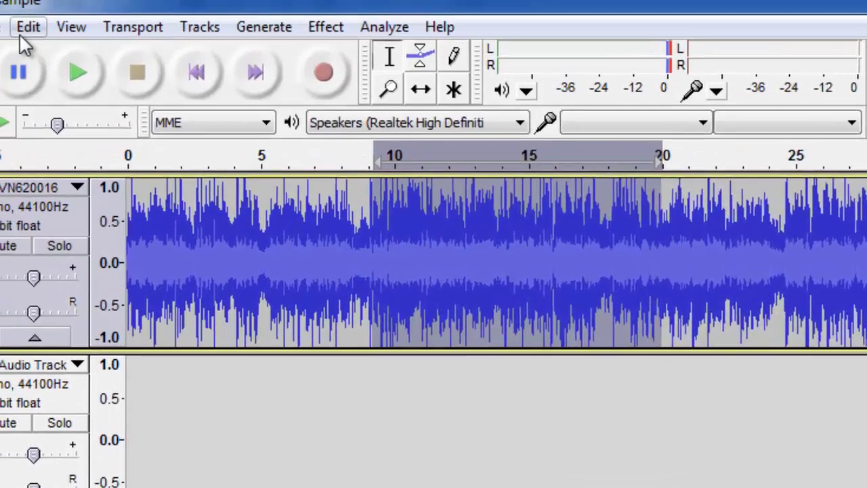
Copy the selected excerpt of the VN620016 track and paste it at the very start of the new audio track.
left_click(29, 25)
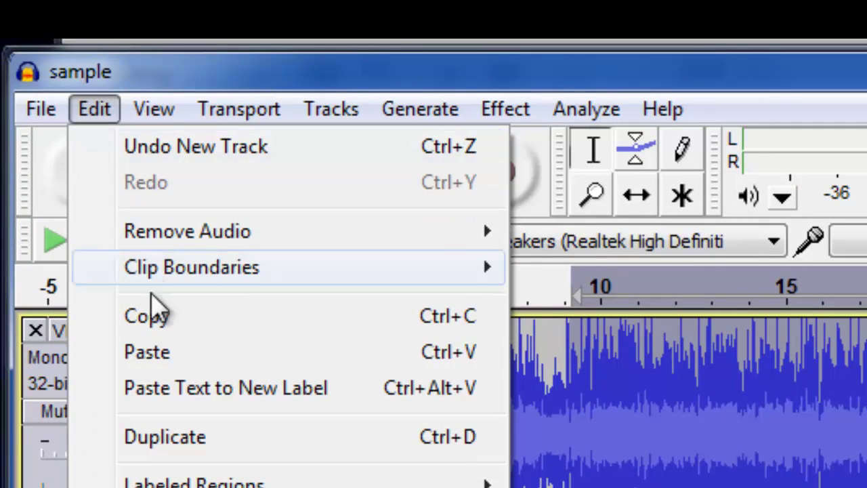
left_click(166, 330)
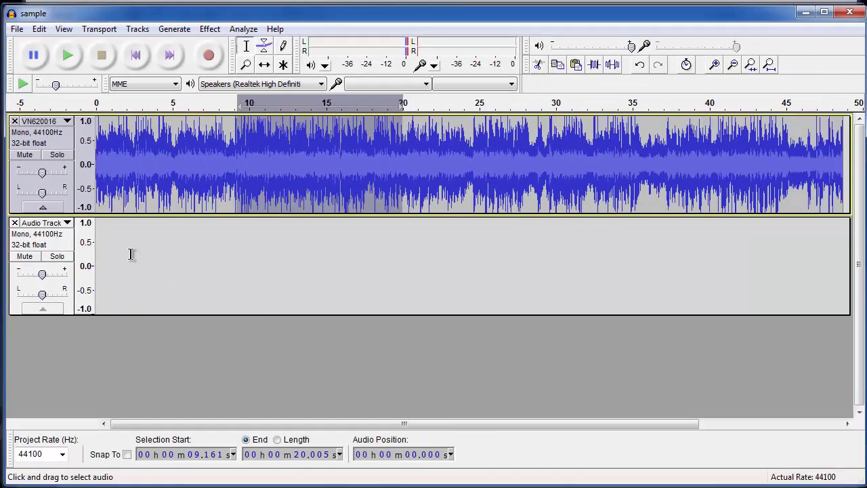
left_click(132, 256)
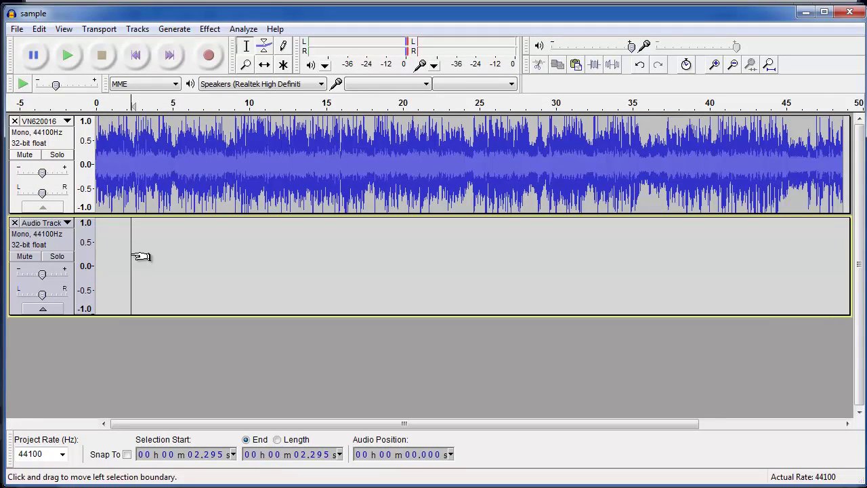
key("Home")
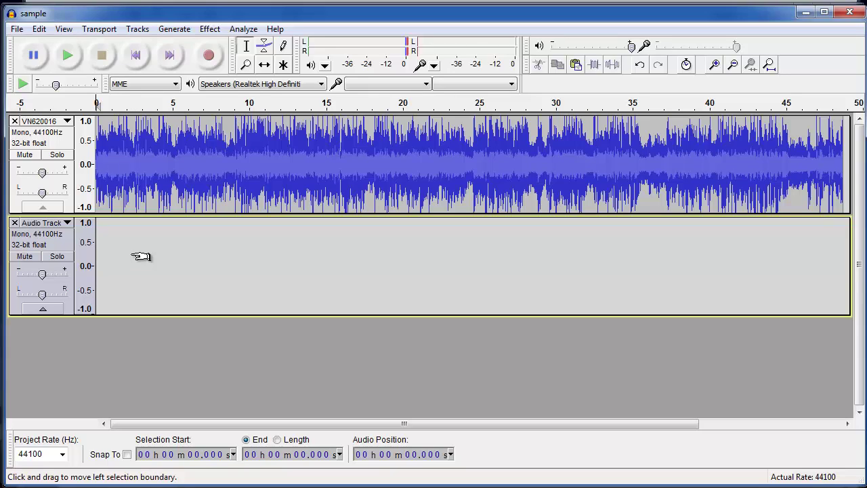
left_click(39, 28)
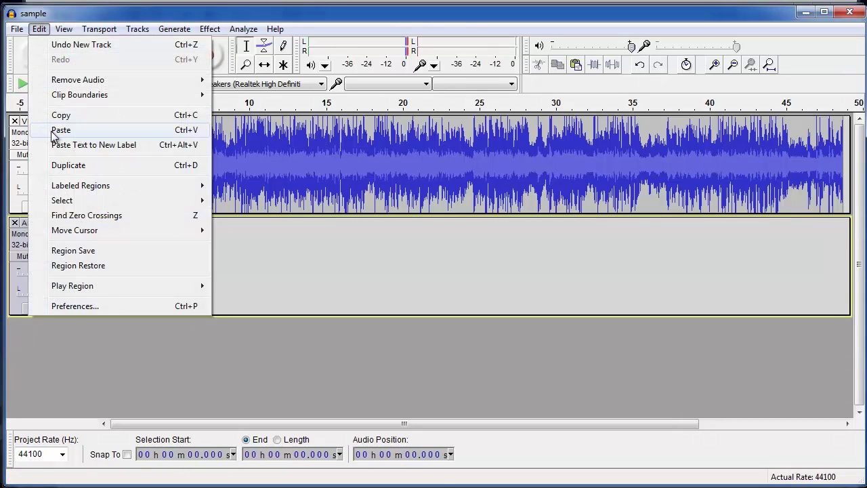
left_click(61, 130)
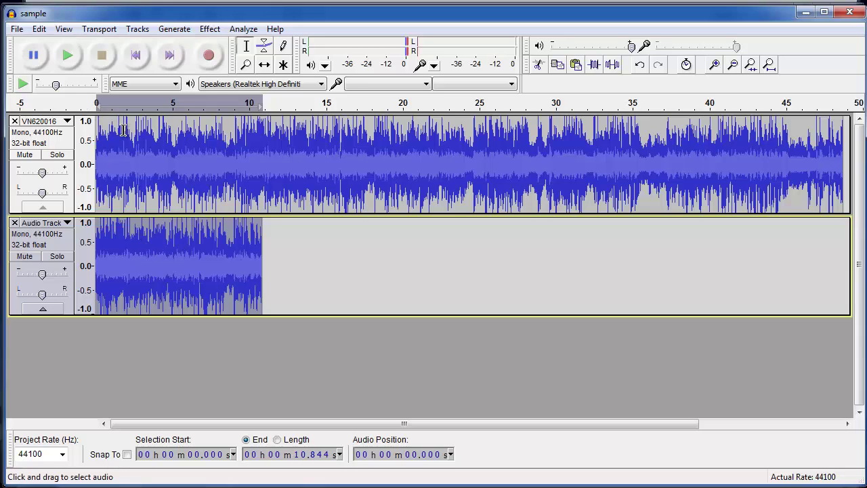
Preview both tracks together briefly, mute the VN620016 track, and play the pasted excerpt alone from the beginning.
key("space")
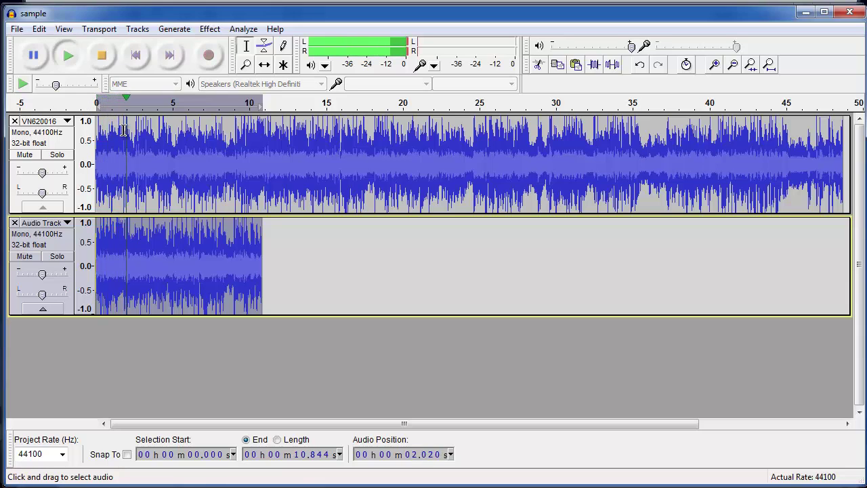
key("space")
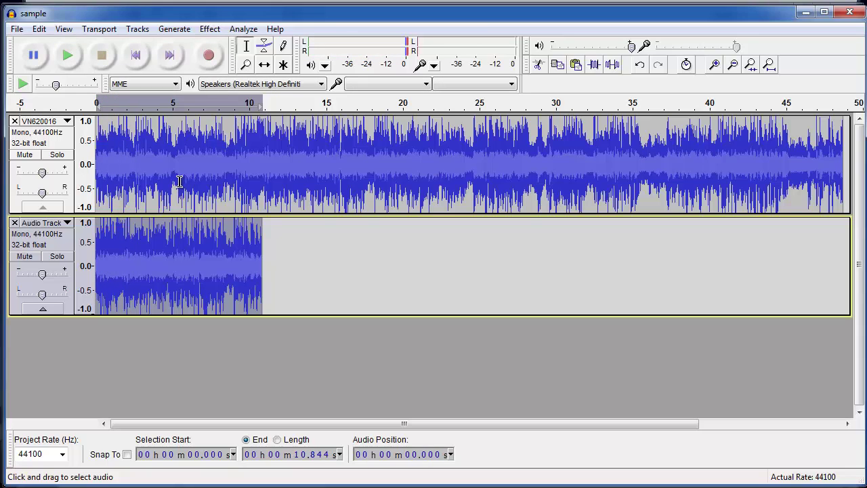
left_click(25, 154)
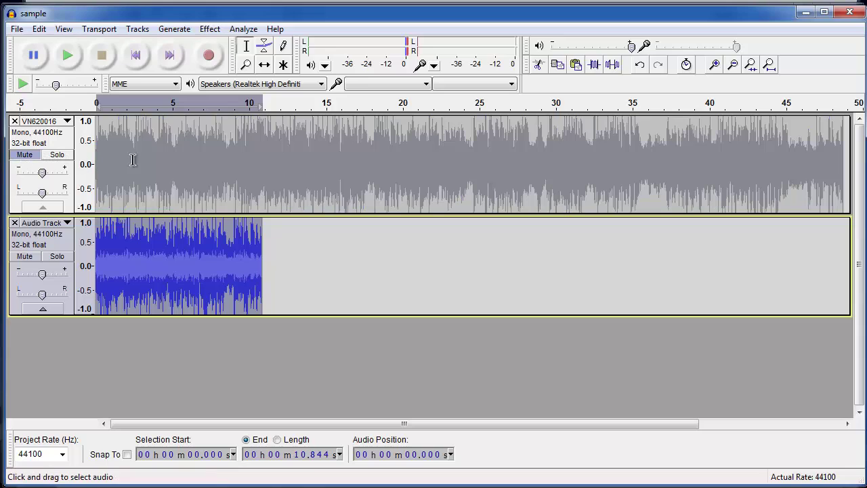
key("Home")
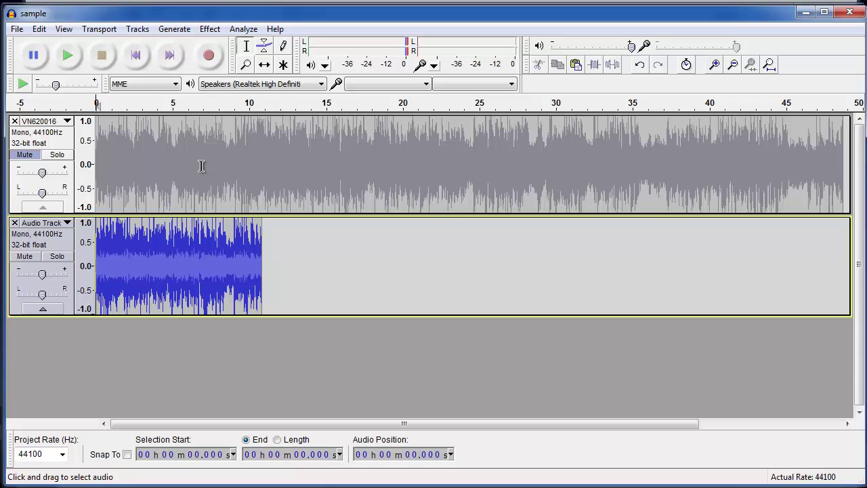
key("space")
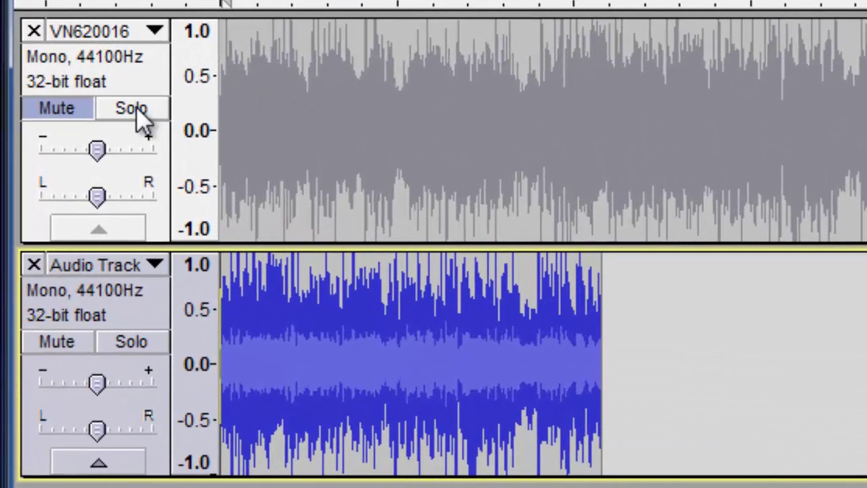
Mute the track holding the pasted excerpt and unmute the VN620016 track.
left_click(59, 342)
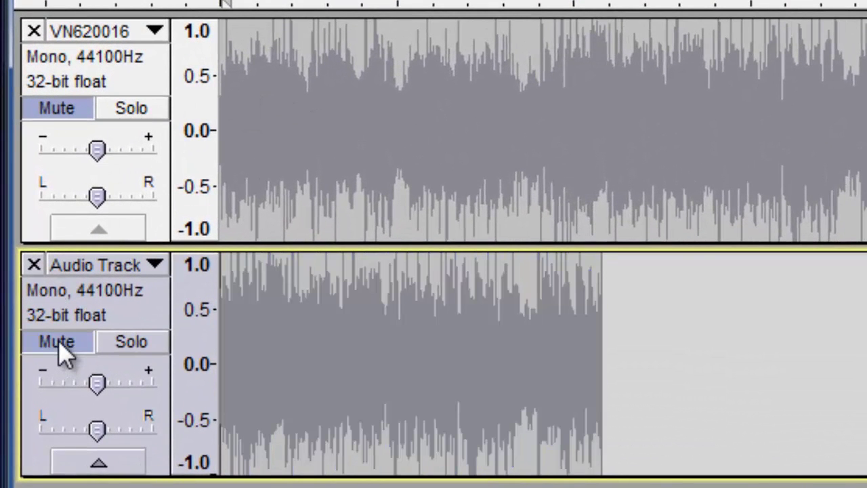
left_click(76, 109)
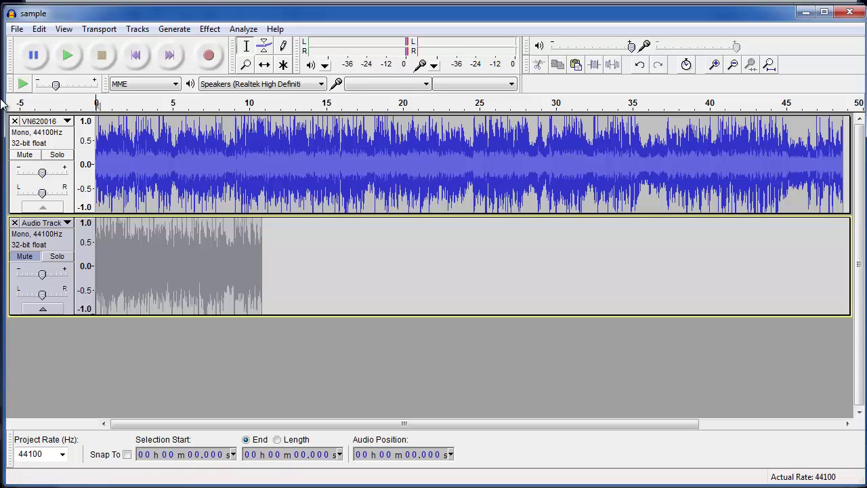
Play the VN620016 track from about 19.2 s to listen for the next excerpt.
left_click(391, 124)
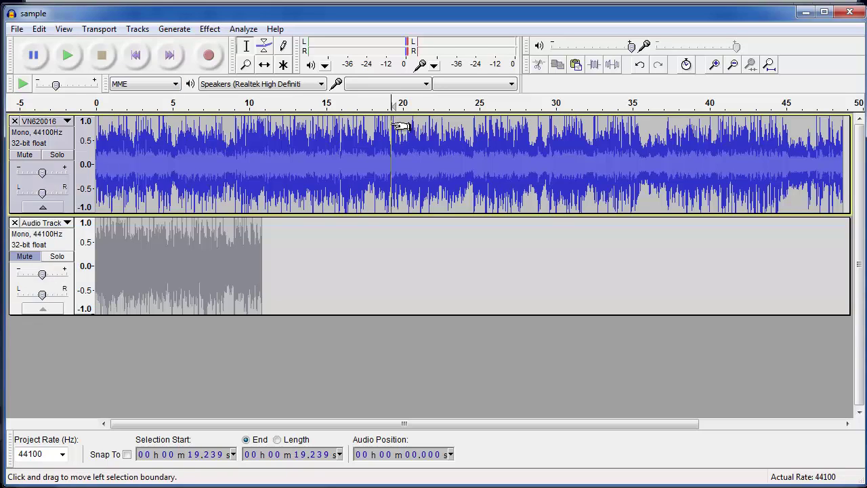
key("space")
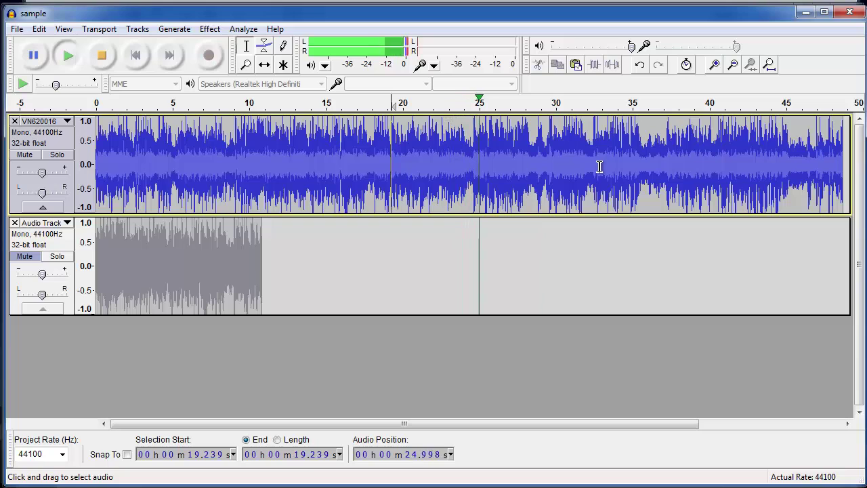
key("space")
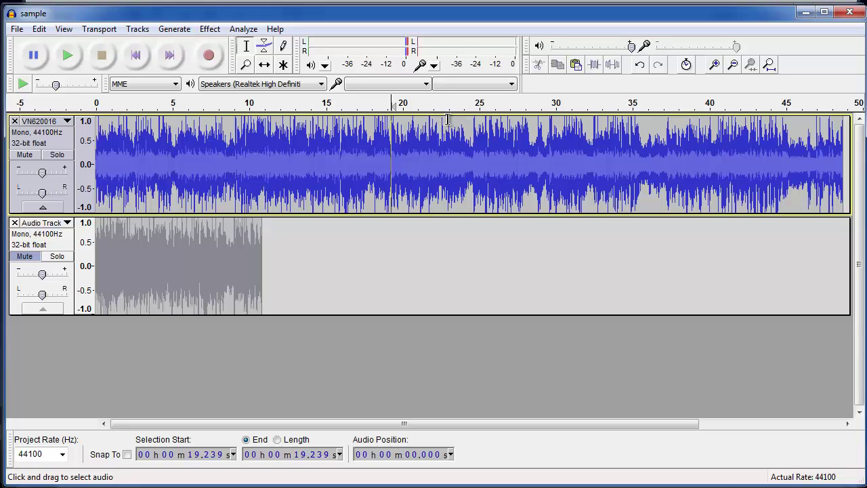
Play the VN620016 track from about 23 s, mark a selection from about 24.7 s to 34.2 s during playback, and preview it.
left_click(448, 124)
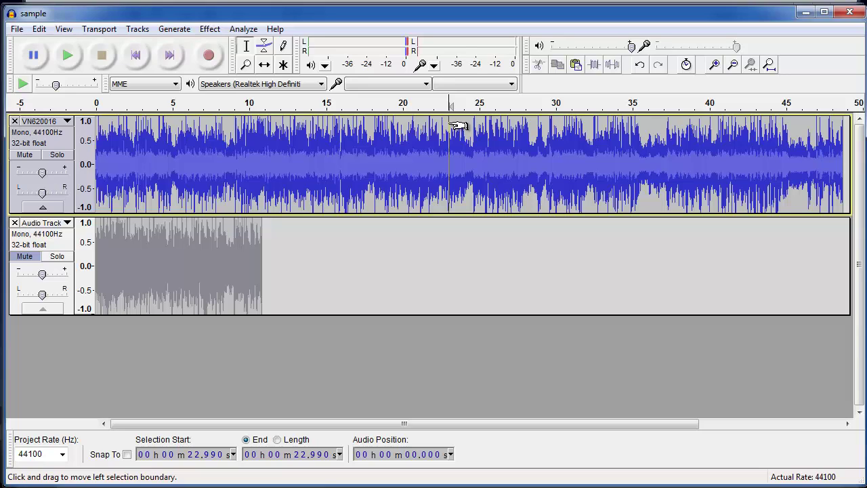
key("space")
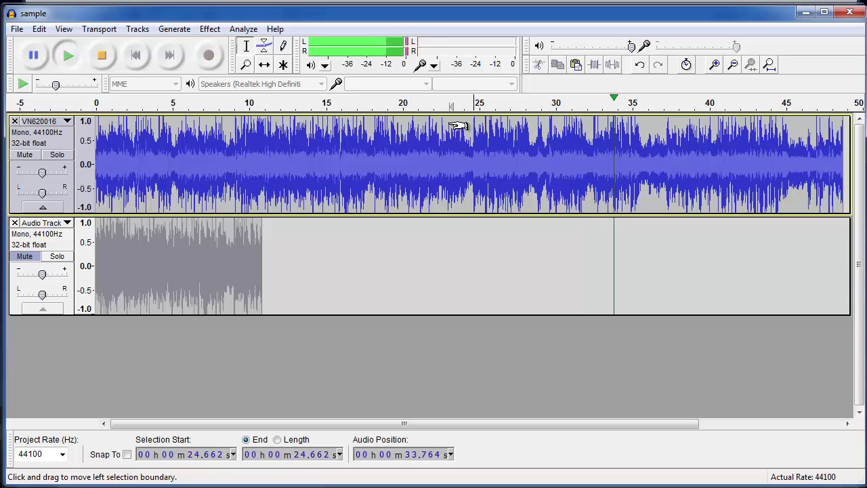
key("bracketright")
key("space")
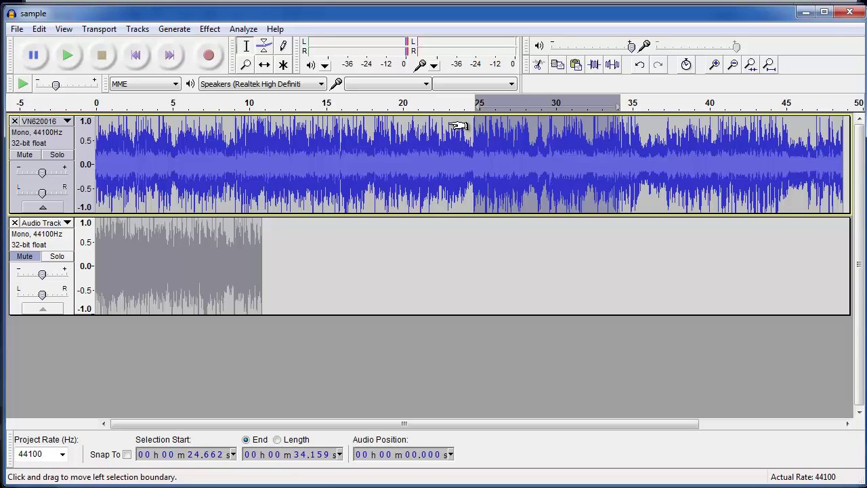
key("space")
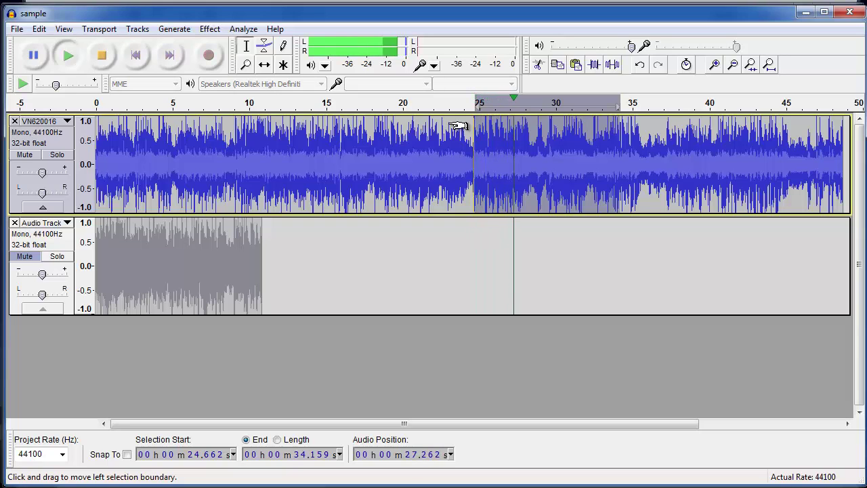
key("space")
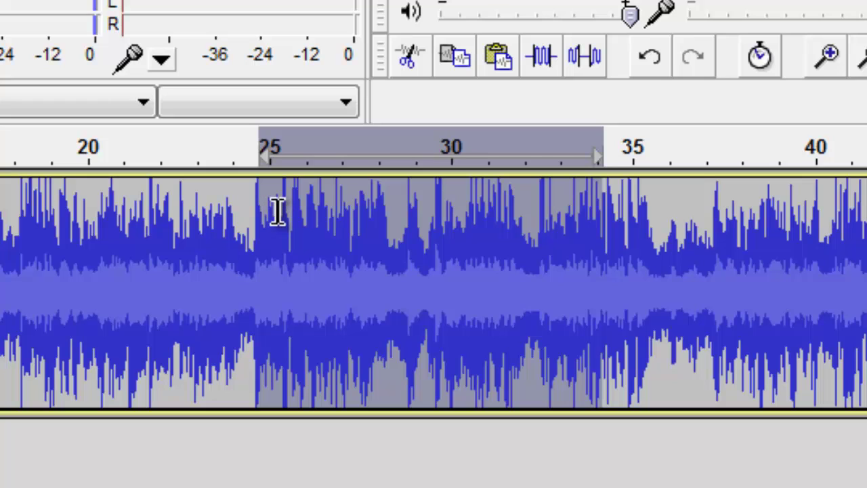
Trim the start of the VN620016 selection to about 25.35 s, zooming in on the waveform for precision and previewing the selection.
left_click(278, 212, "shift")
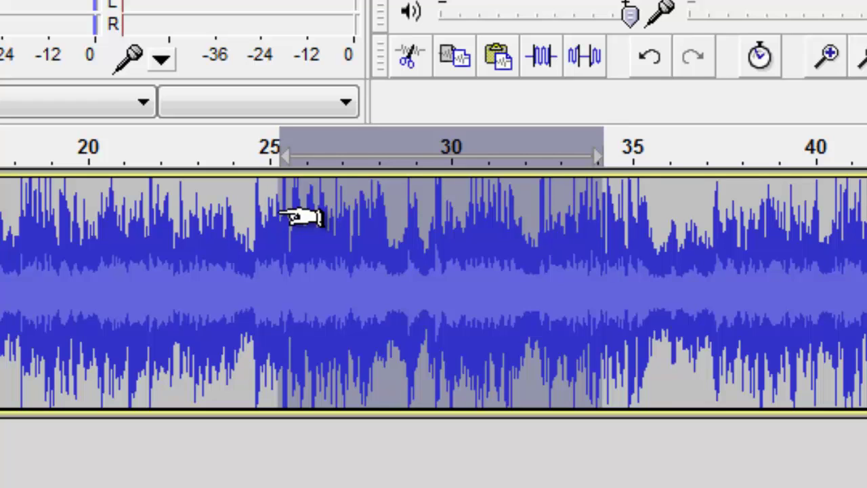
key("space")
left_click(822, 65)
left_click(828, 71)
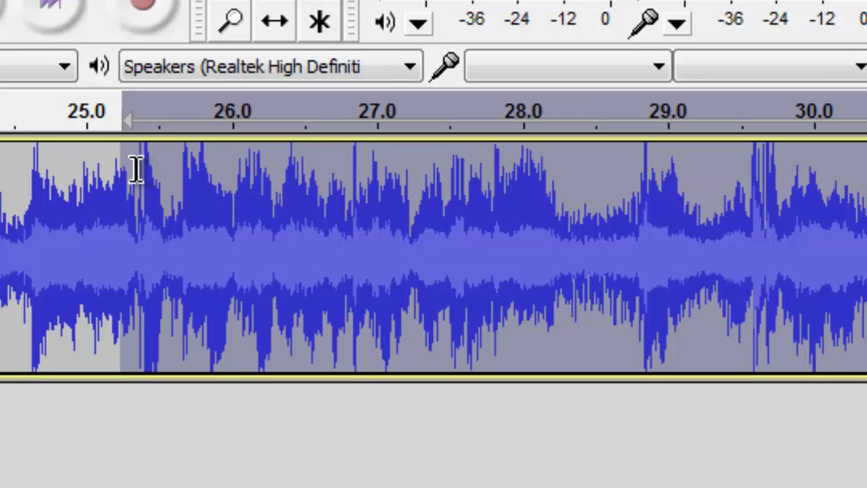
left_click(136, 171, "shift")
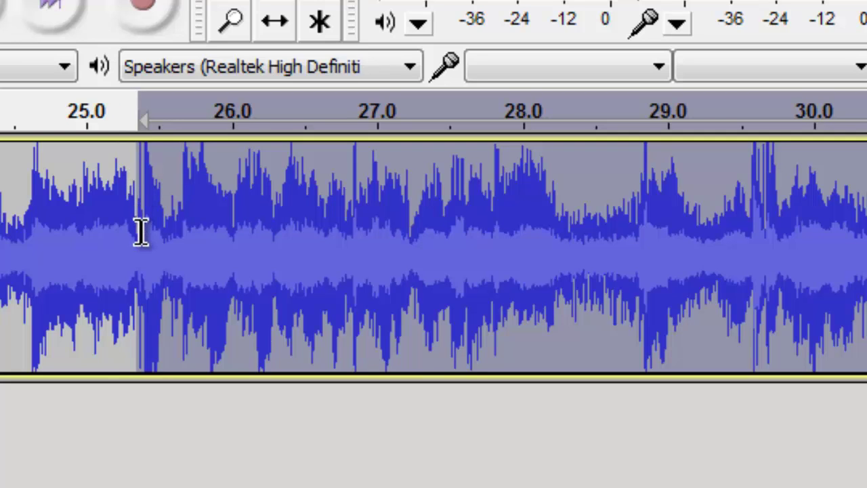
key("space")
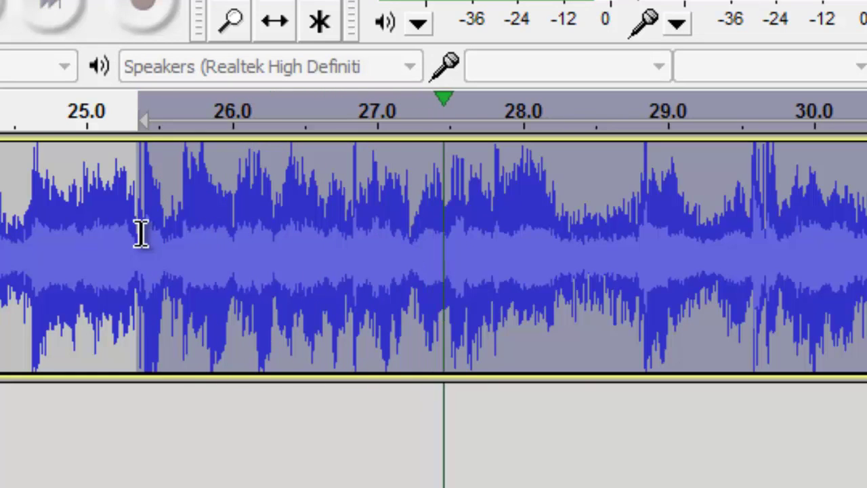
key("space")
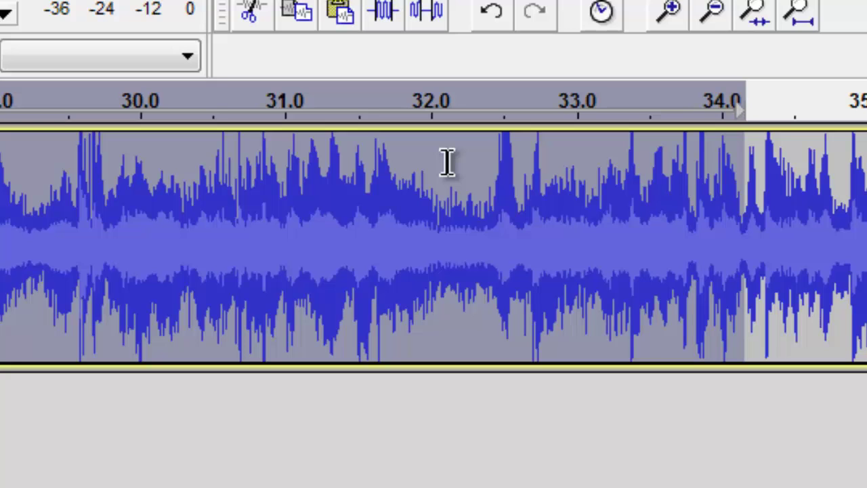
Trim the end of the VN620016 selection to about 33.7 s, previewing the audio around the boundary.
key("b")
left_click(693, 168, "shift")
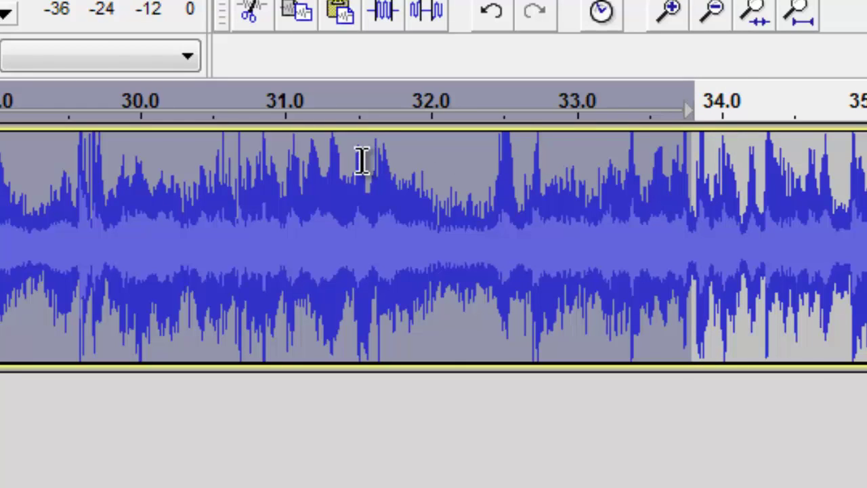
key("space")
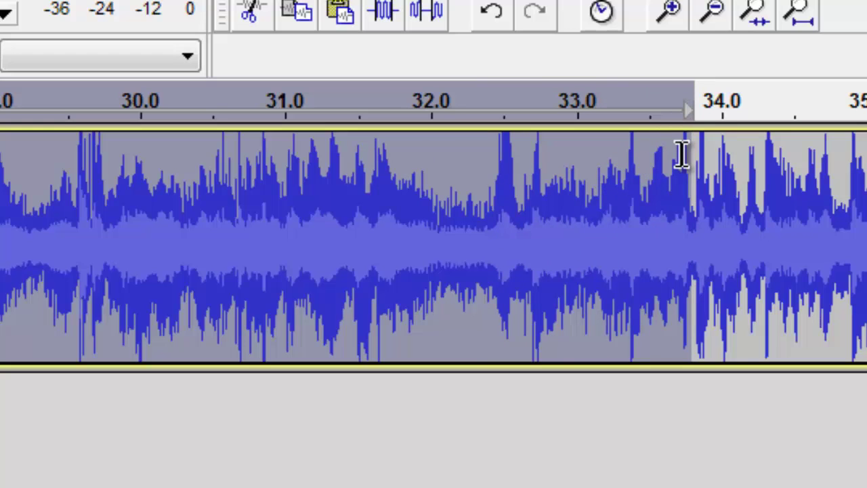
left_click_drag(677, 146, 676, 155)
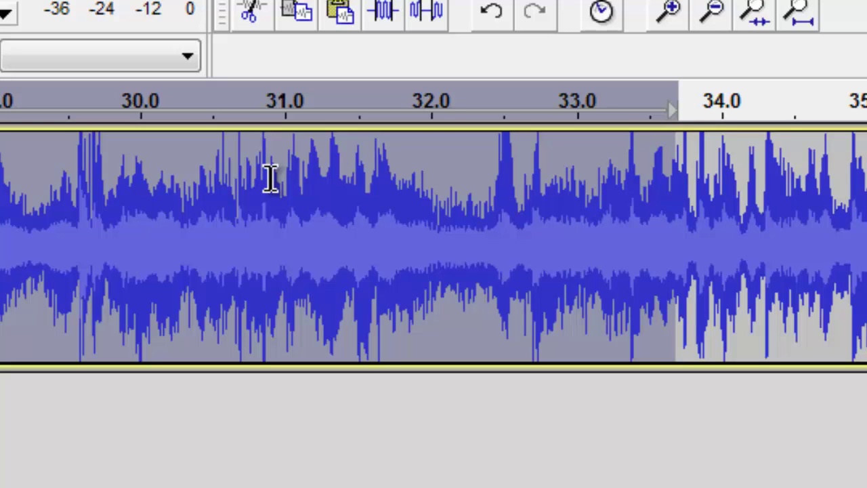
key("b")
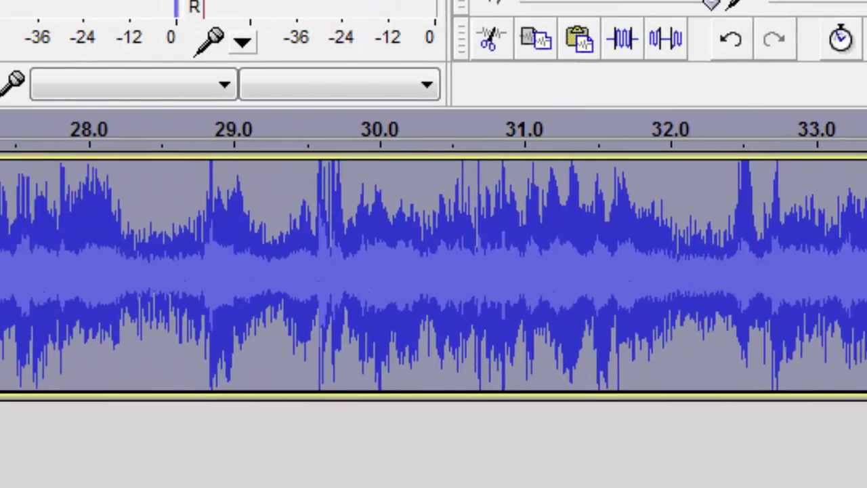
Copy the trimmed VN620016 excerpt and paste it into the second track at about 11 s, just after the first excerpt.
left_click(0, 0)
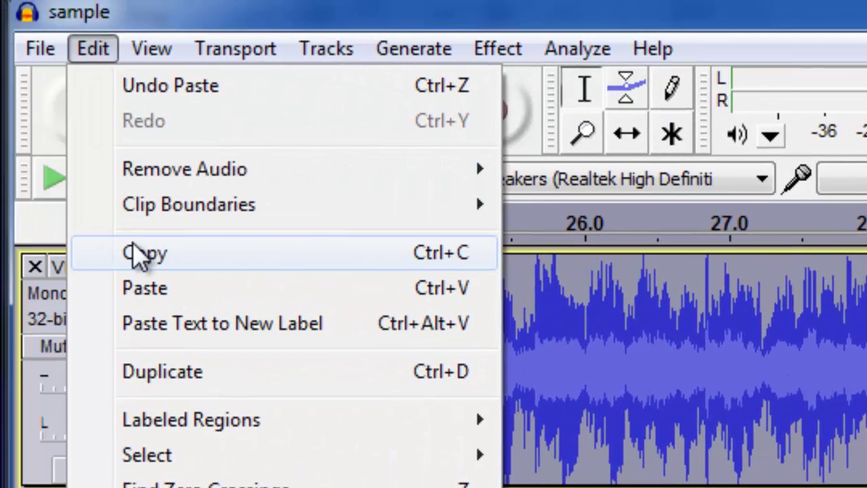
left_click(139, 254)
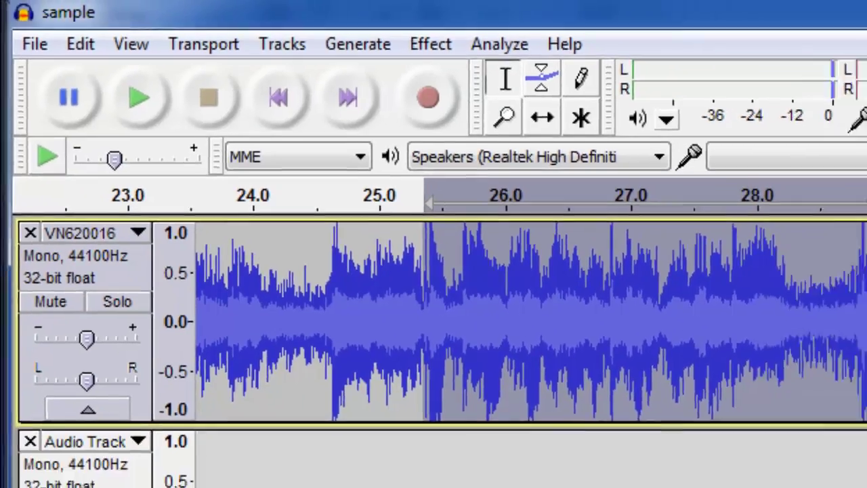
left_click(244, 402)
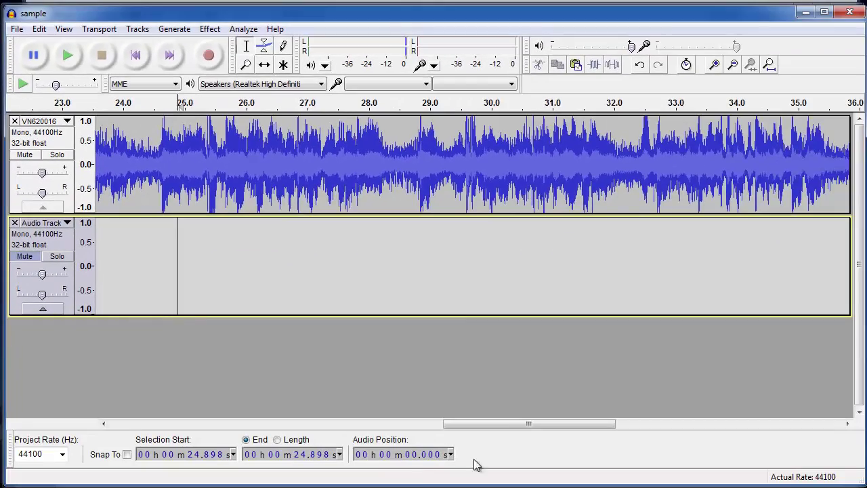
left_click_drag(508, 424, 284, 424)
left_click(413, 263)
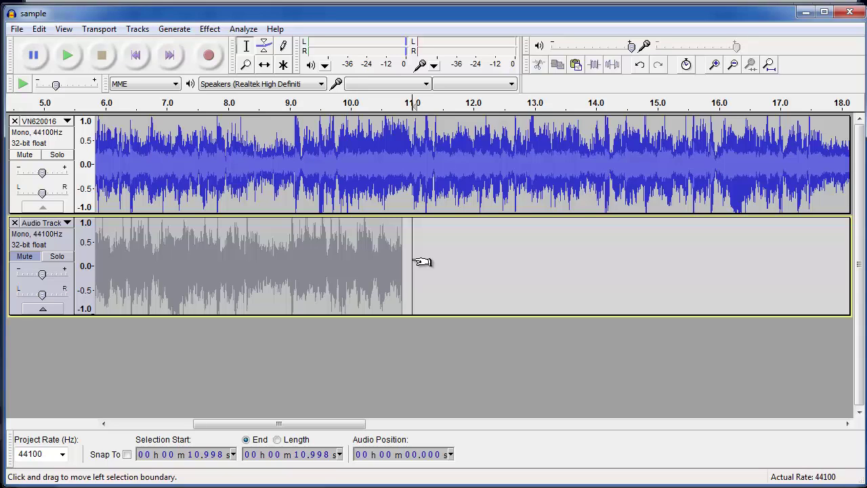
left_click(39, 28)
left_click(72, 130)
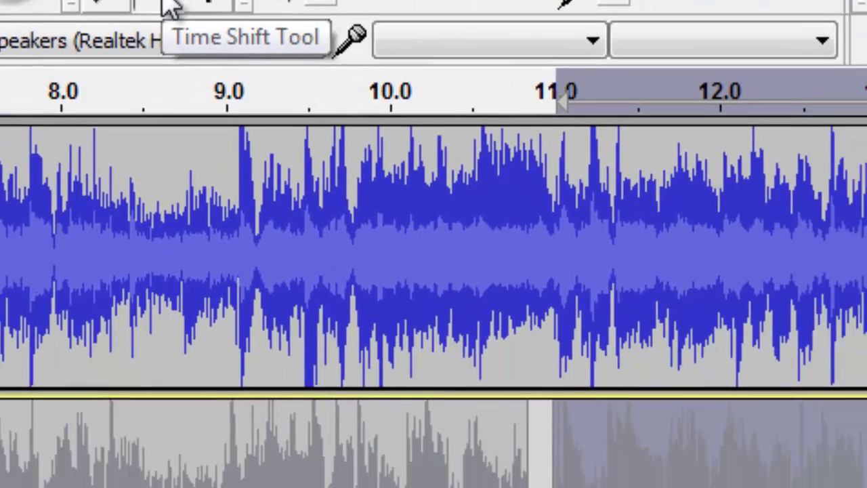
Shift the newly pasted clip back in time until it starts flush against the end of the first excerpt.
left_click(170, 7)
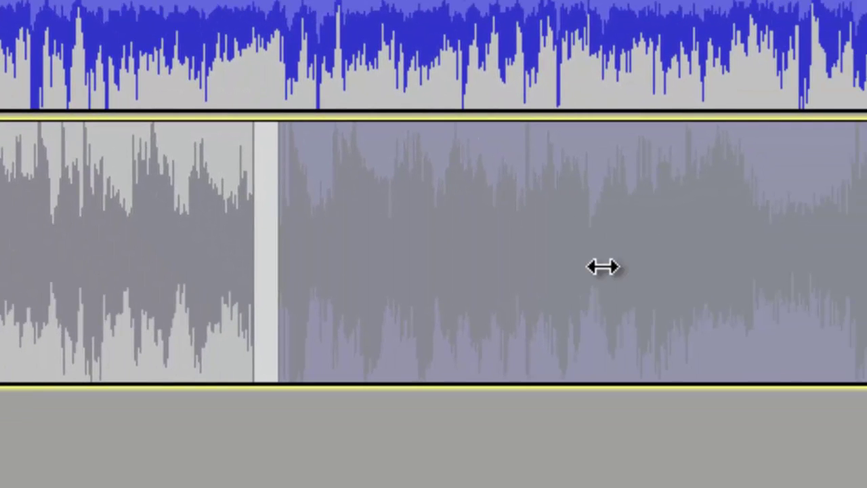
left_click_drag(603, 265, 581, 269)
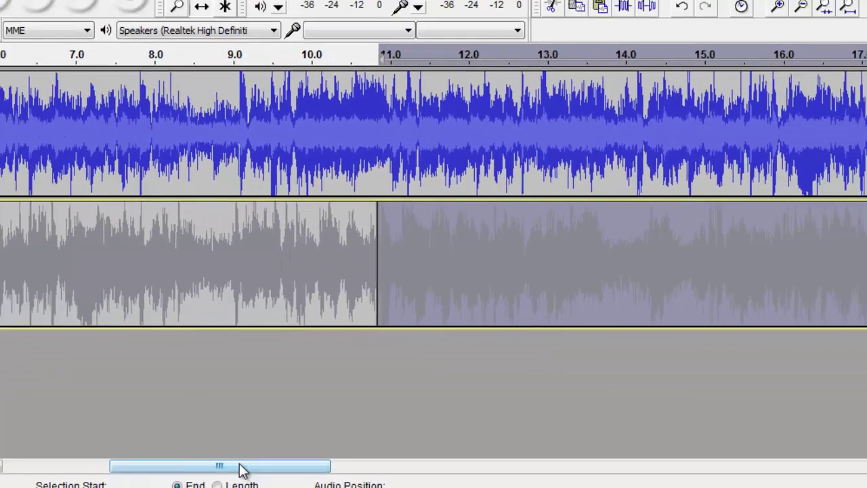
left_click_drag(242, 470, 358, 477)
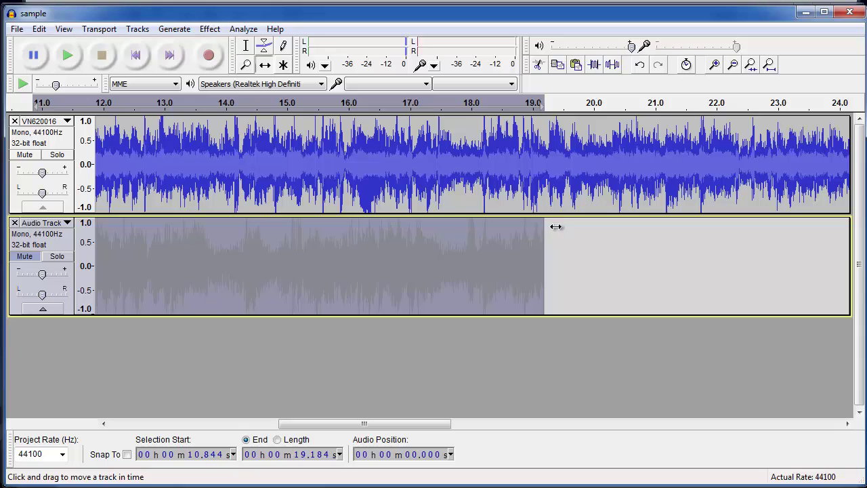
Return to the Selection tool and play the VN620016 track from about 27.3 s to find where the next excerpt lies.
left_click_drag(386, 428, 536, 437)
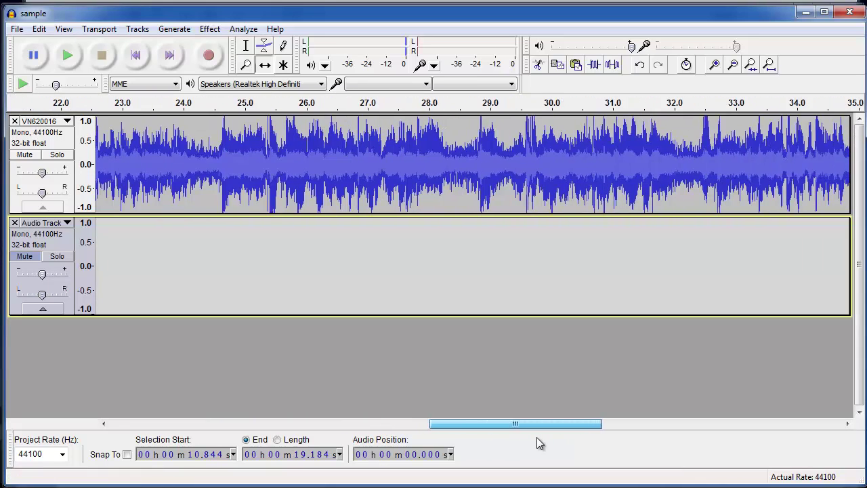
left_click(350, 126)
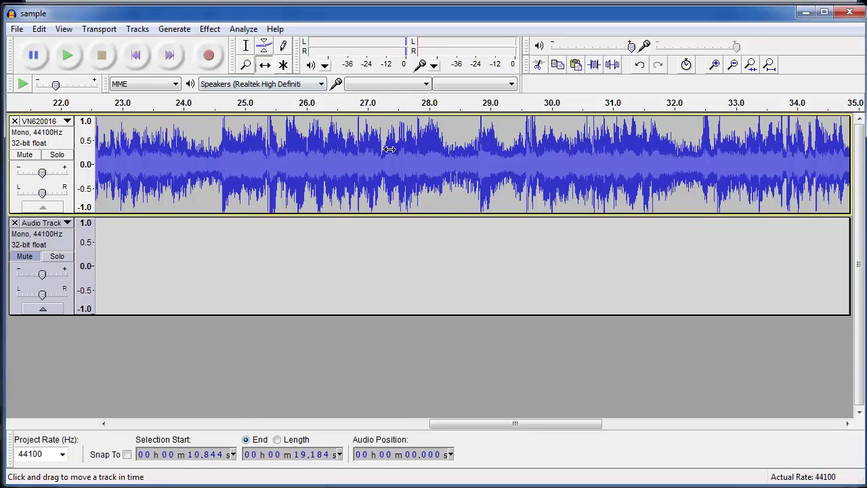
left_click(246, 44)
left_click(389, 141)
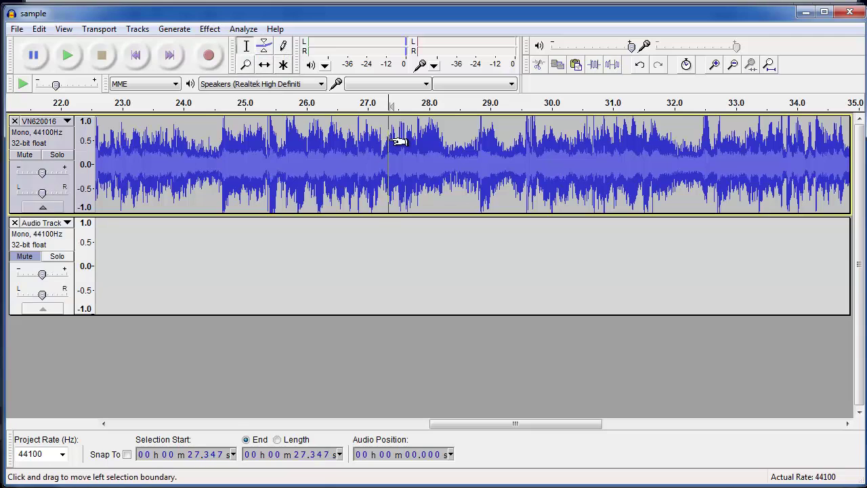
key("space")
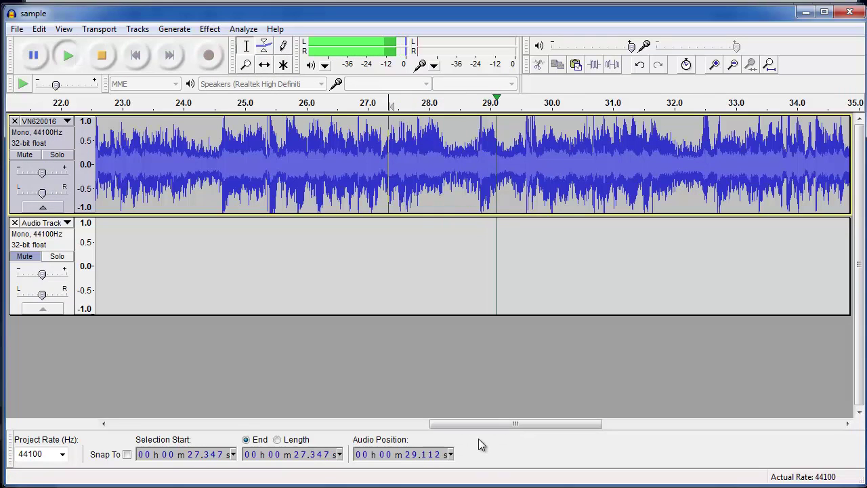
left_click_drag(504, 425, 699, 432)
key("space")
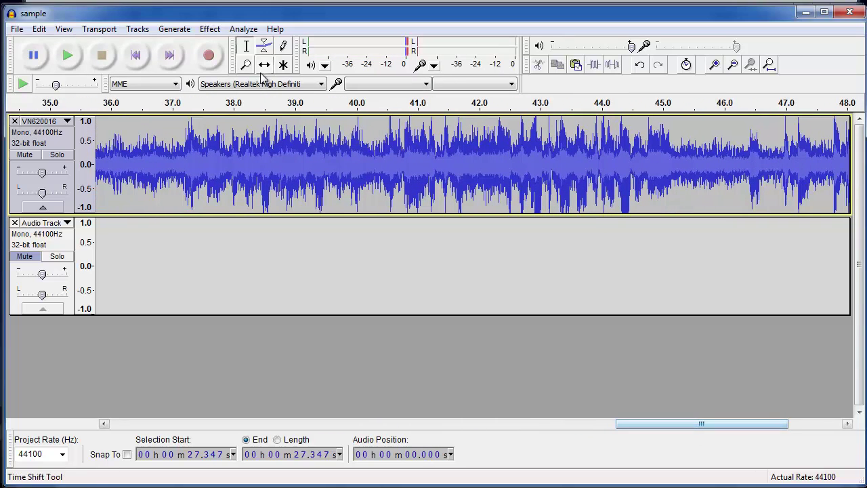
Play the VN620016 track from about 40.4 s and mark a selection from about 42.2 s to 45.4 s during playback.
left_click(381, 126)
key("space")
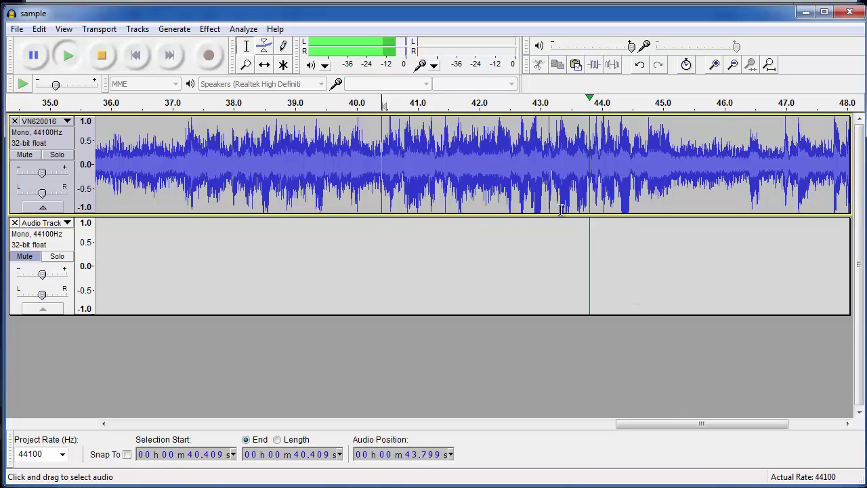
key("space")
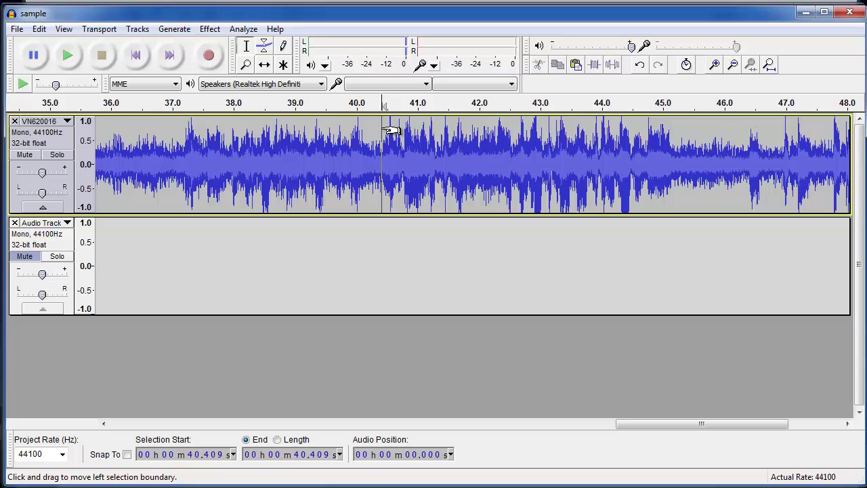
key("space")
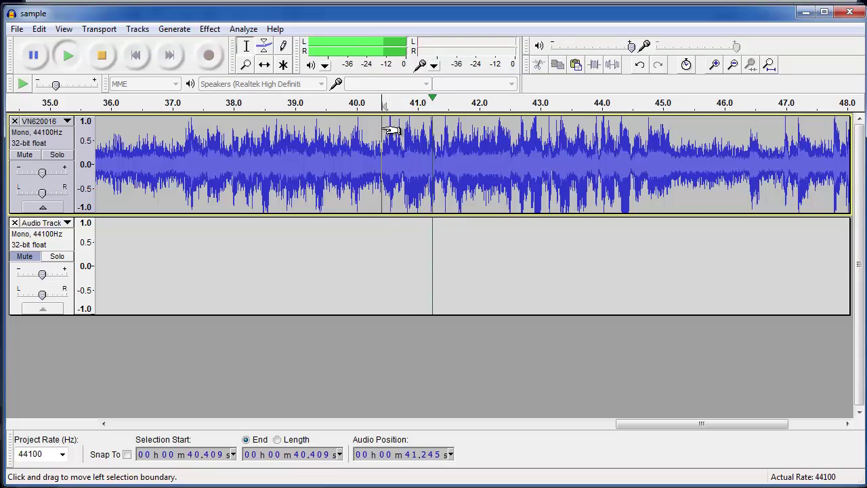
key("x")
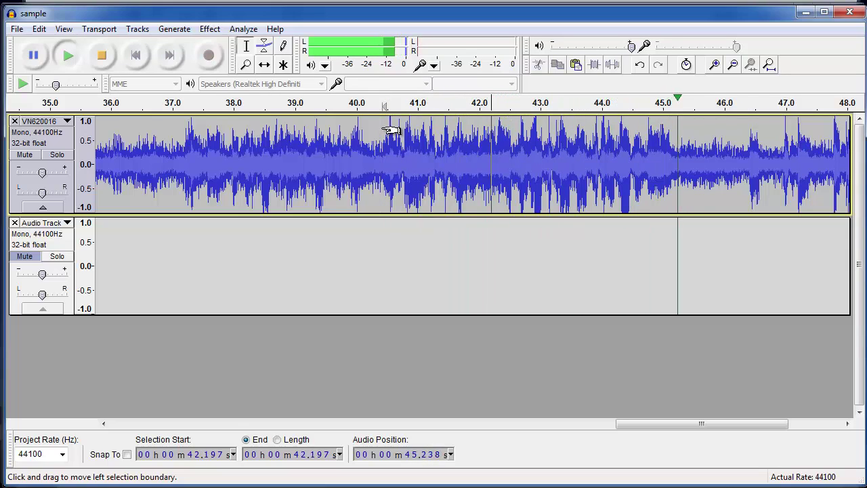
key("bracketright")
key("space")
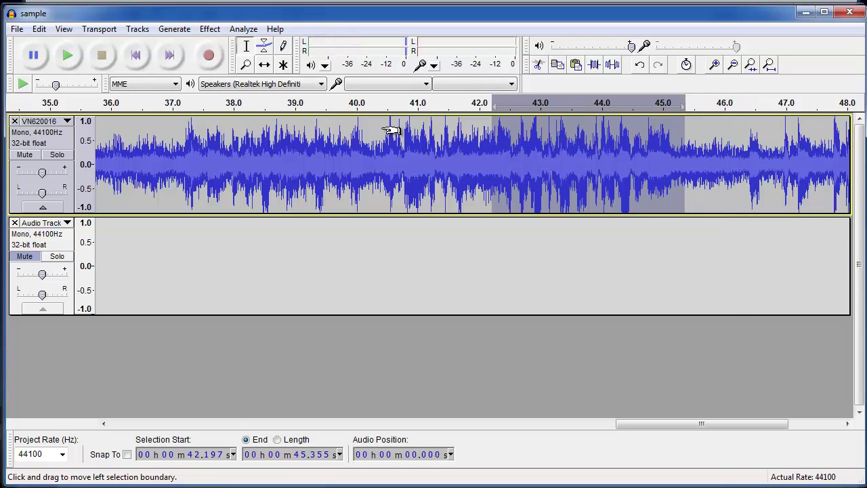
Play back the marked VN620016 selection and trim its start to about 42.27 s.
key("space")
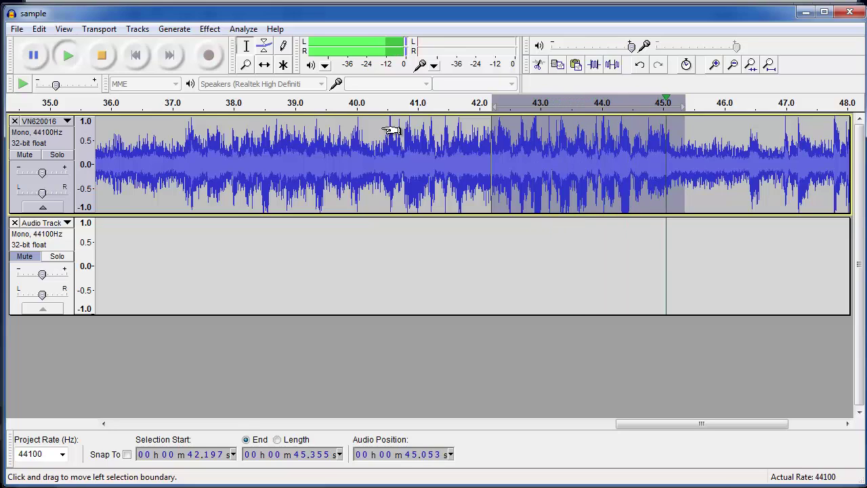
key("space")
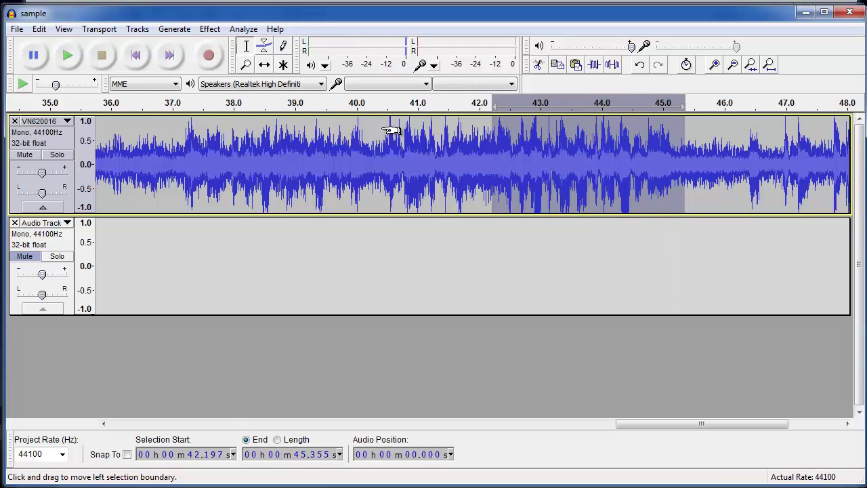
left_click(715, 64)
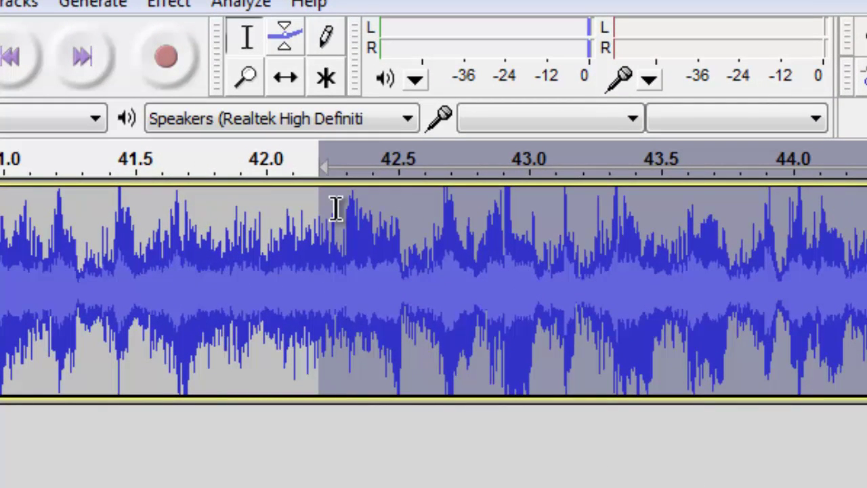
left_click_drag(319, 210, 337, 212)
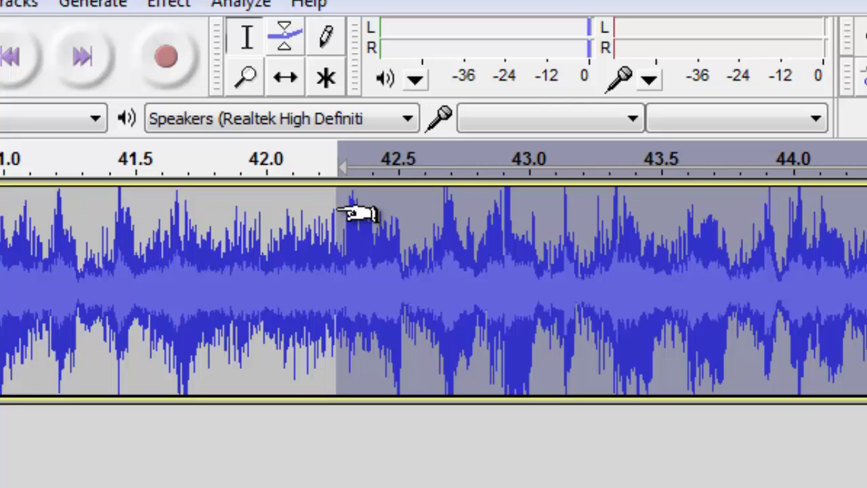
key("space")
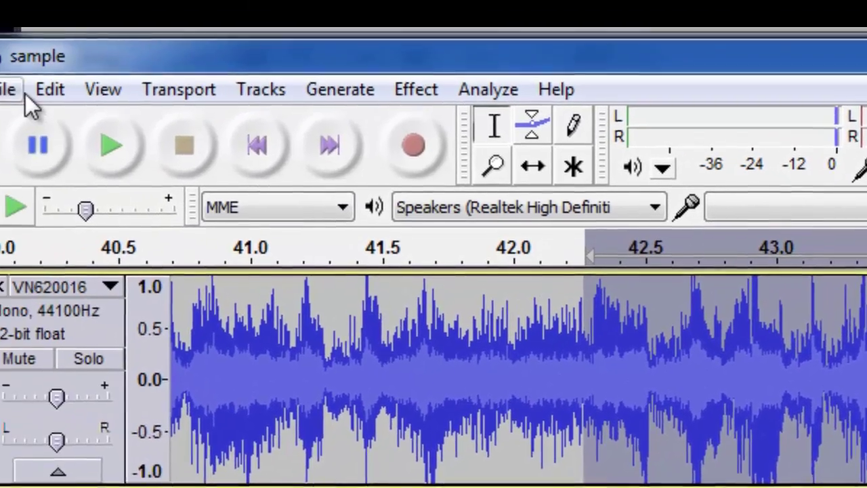
Copy the trimmed excerpt into the second track at about 19.4 s and shift it flush against the end of the preceding clip.
left_click(0, 3)
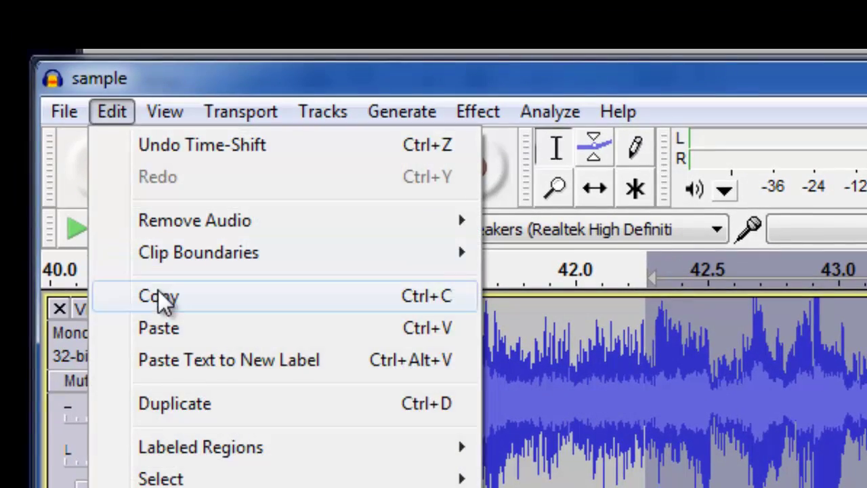
left_click(160, 298)
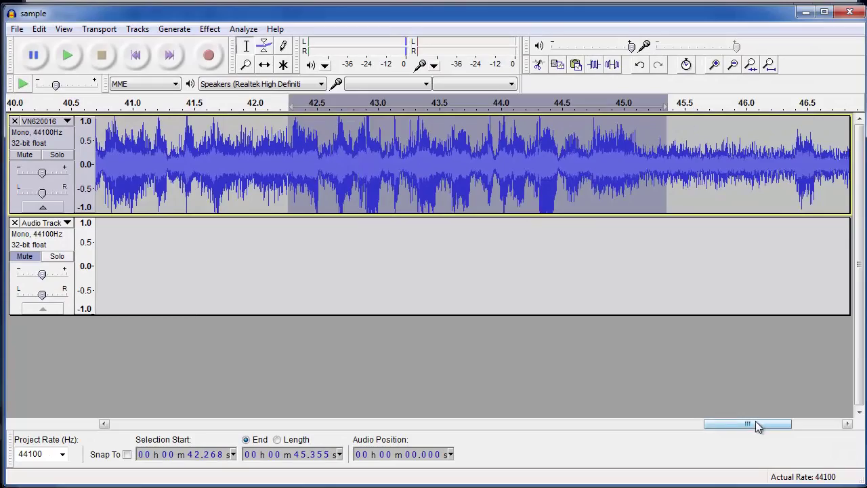
left_click_drag(755, 420, 373, 440)
left_click(629, 251)
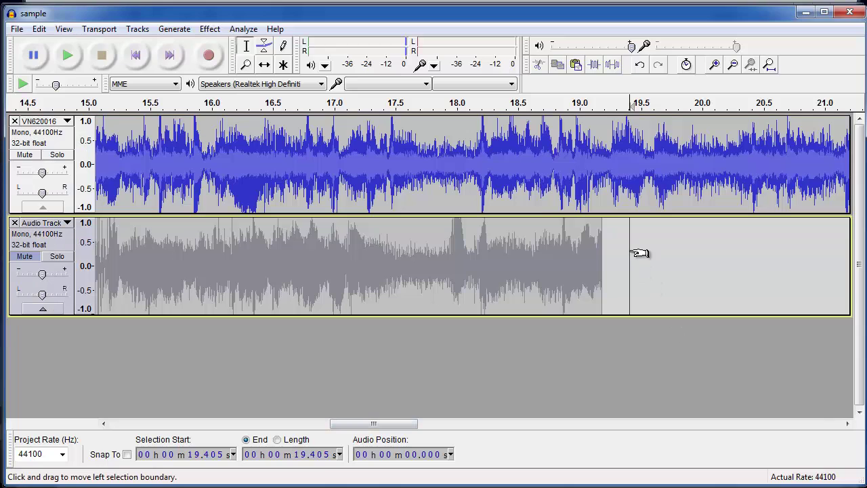
left_click(44, 32)
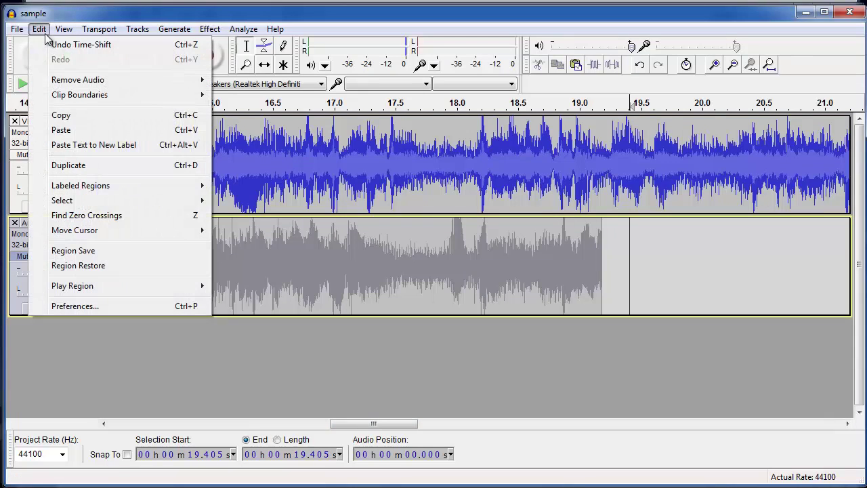
left_click(60, 129)
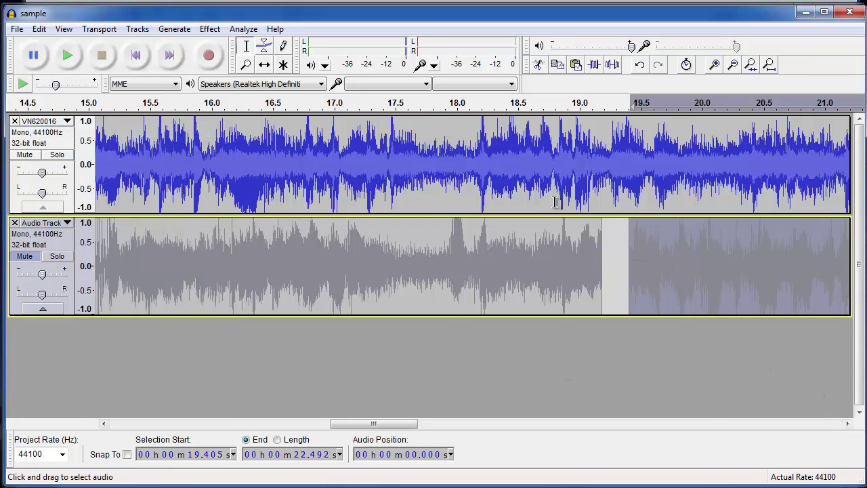
left_click(265, 65)
left_click_drag(663, 262, 636, 261)
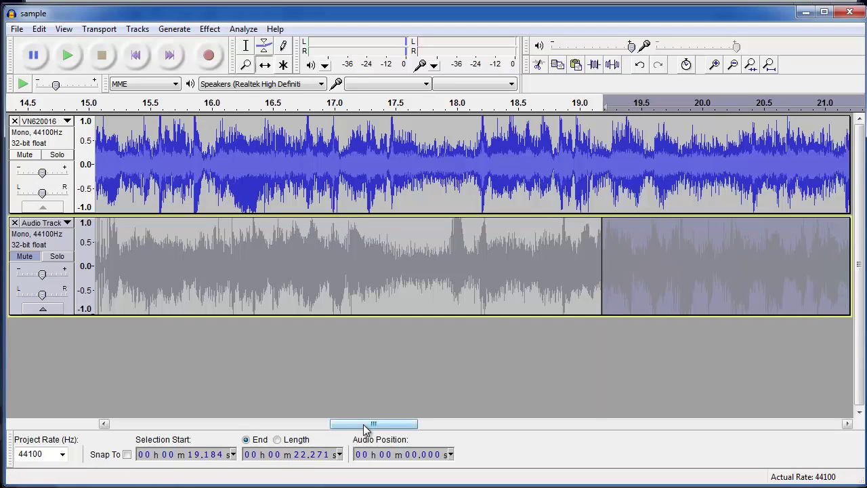
Mute the VN620016 track, unmute the second track and play the assembled edit from the beginning.
left_click_drag(365, 424, 98, 435)
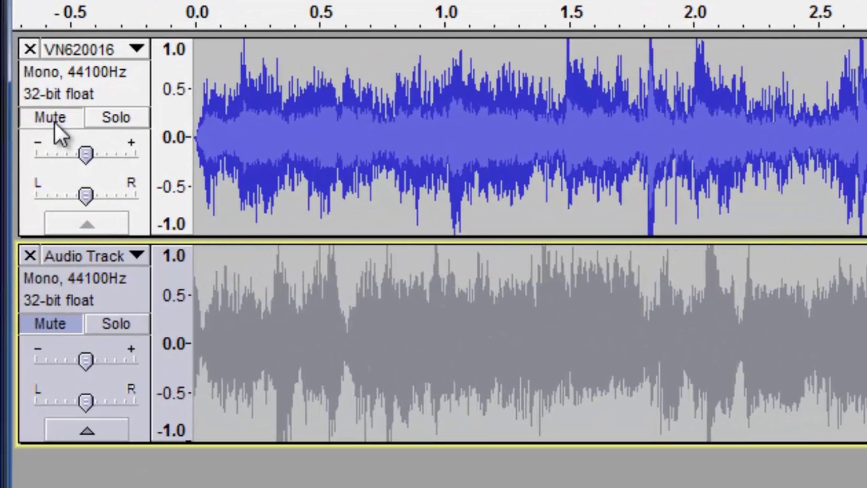
left_click(31, 152)
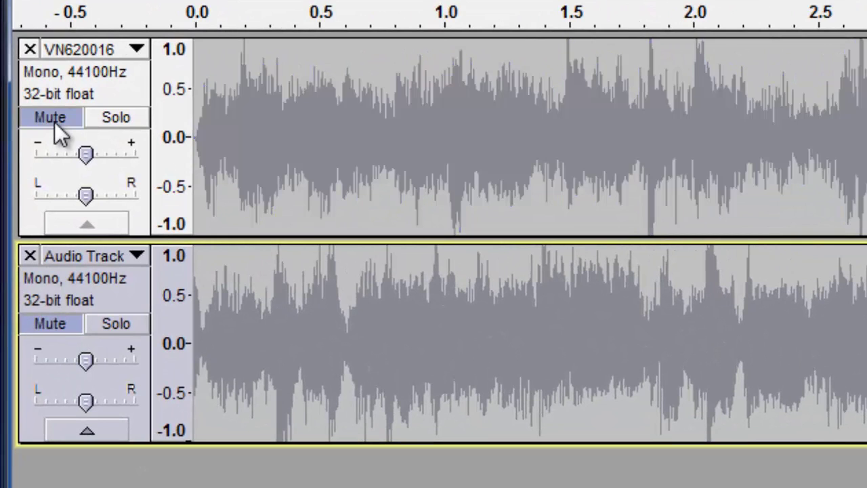
left_click(57, 322)
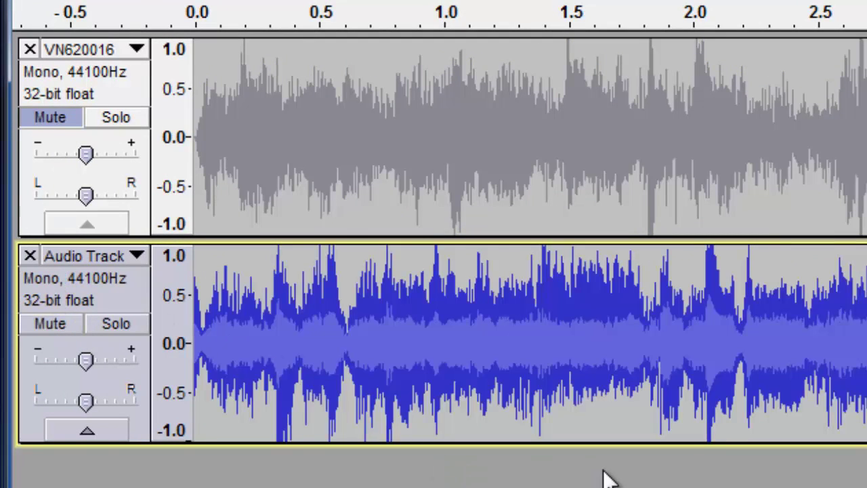
key("space")
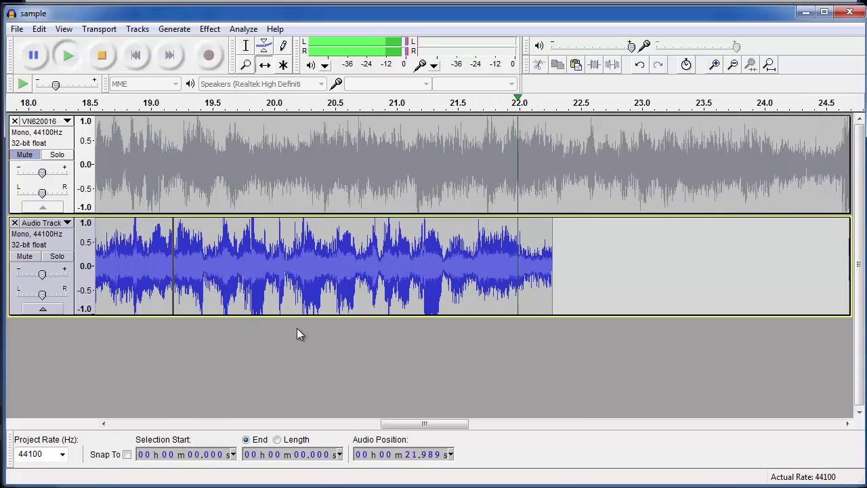
key("space")
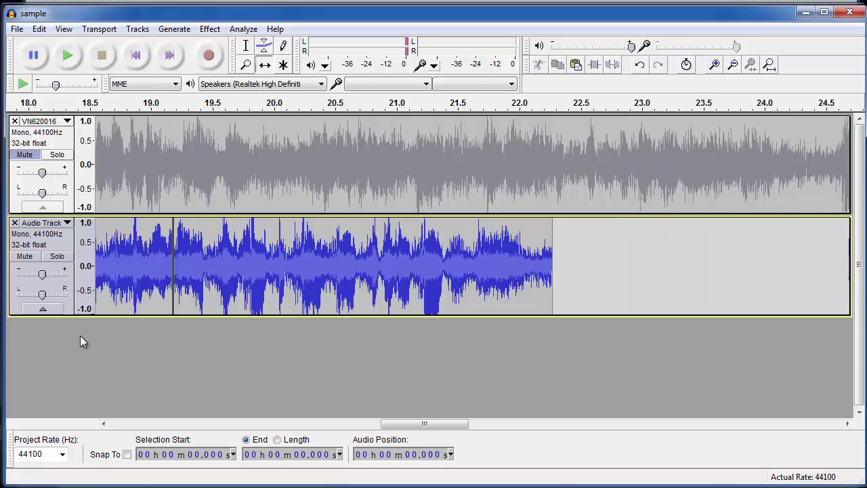
Save the changes to the sample project.
left_click(17, 29)
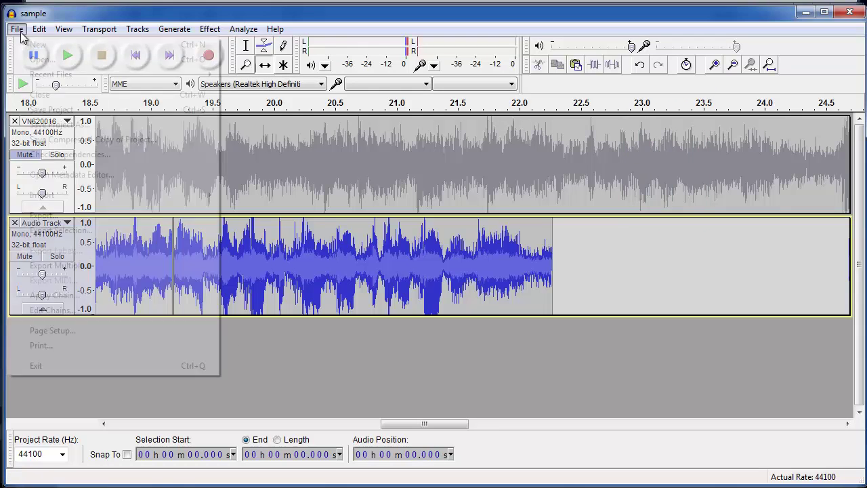
left_click(39, 110)
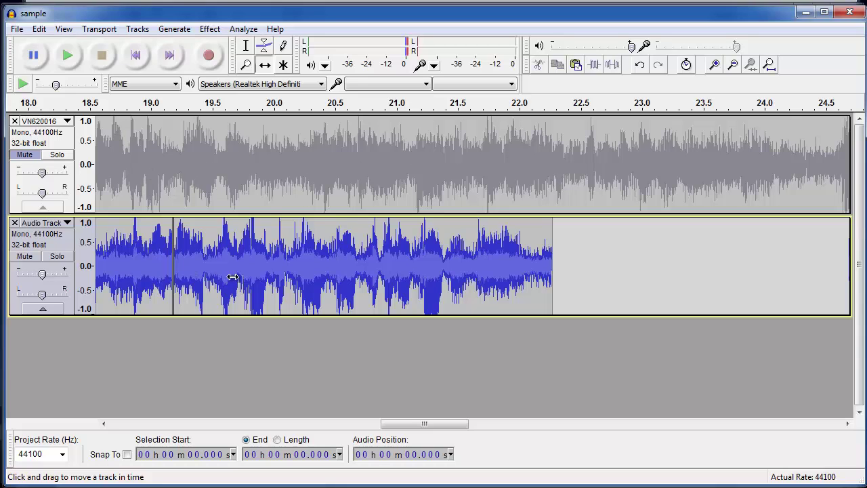
Start exporting the edit as an MP3 file and choose the JOUR_2550 folder on the TEST (H:) drive as the destination.
left_click(17, 29)
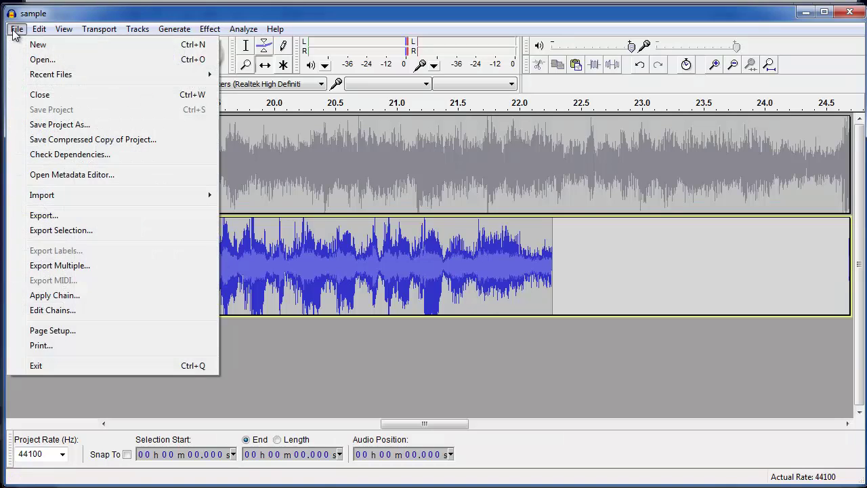
left_click(40, 217)
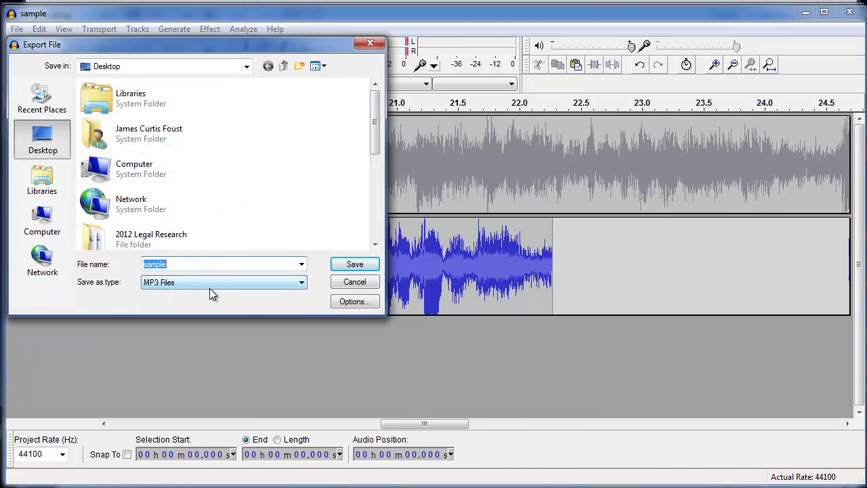
left_click(42, 227)
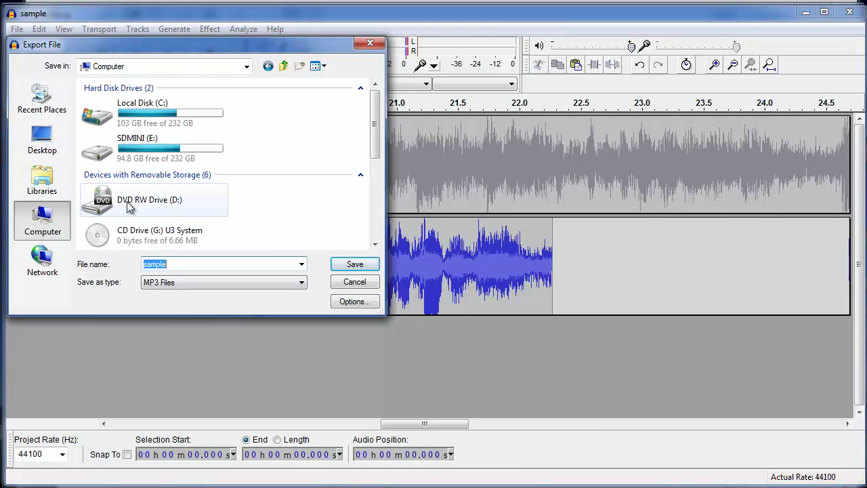
left_click(205, 201)
scroll(205, 203, "down", 3)
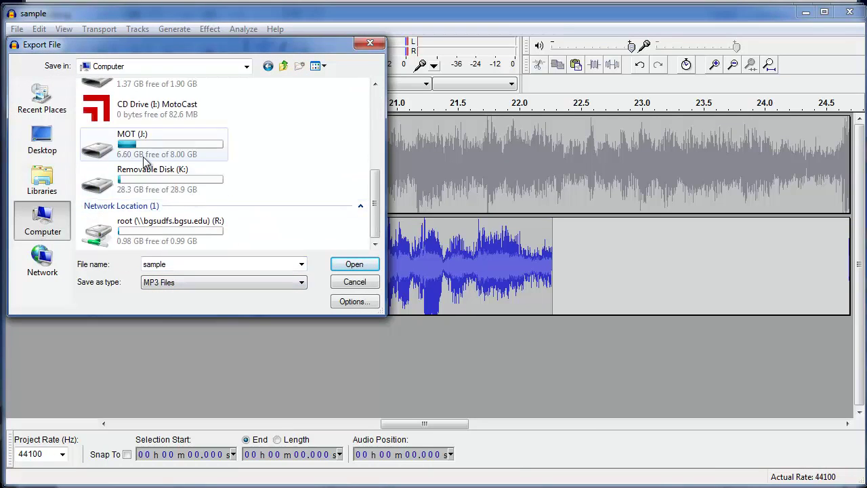
scroll(156, 139, "up", 5)
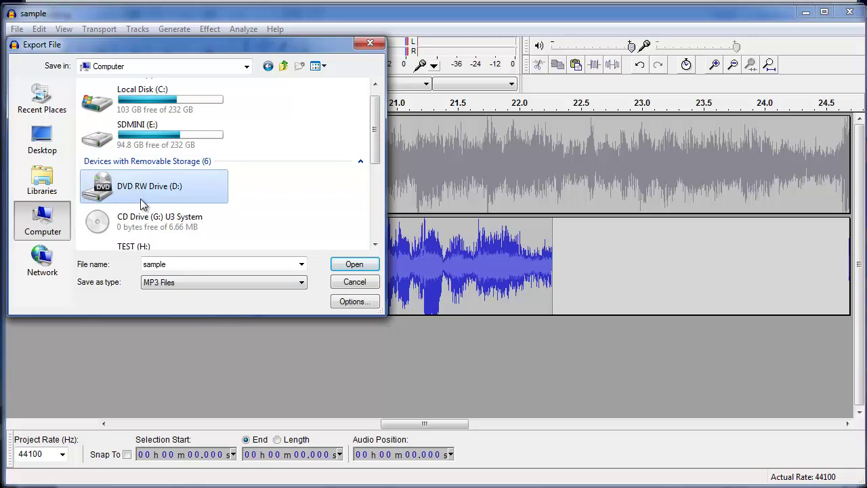
scroll(144, 194, "down", 5)
scroll(123, 119, "up", 4)
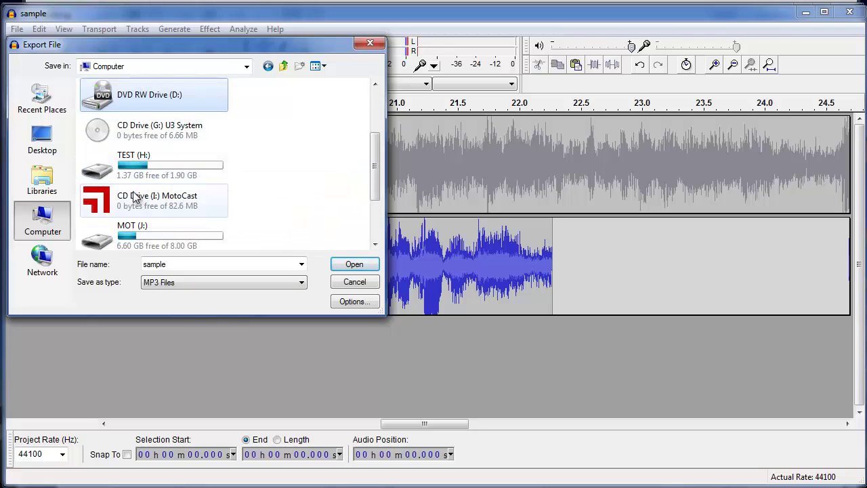
double_click(126, 170)
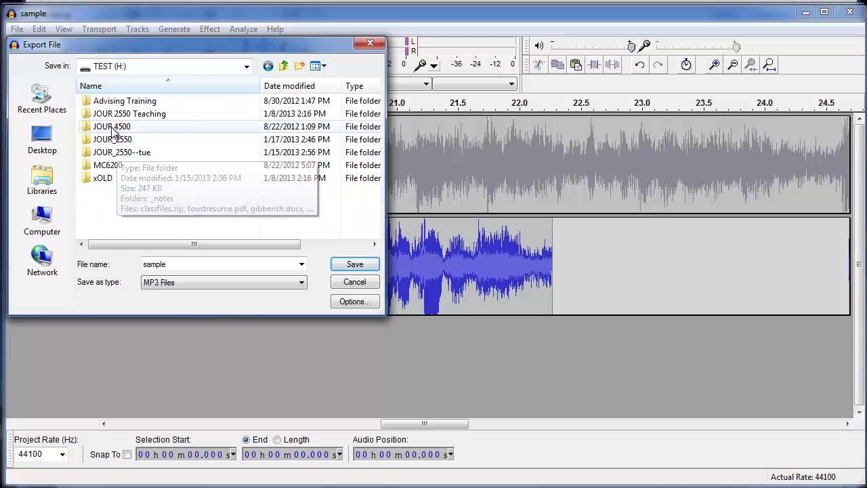
double_click(114, 140)
Name the export rabbitgirl.mp3 and save it with all metadata tags left blank.
double_click(169, 264)
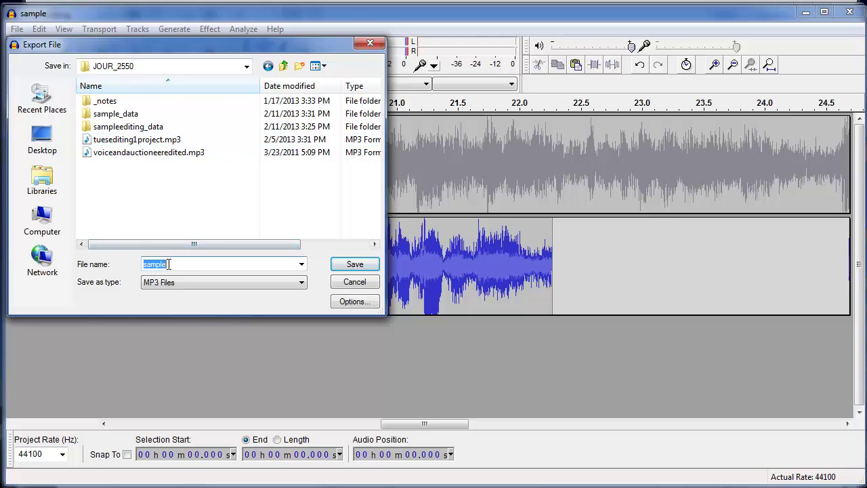
type("rabbitgirl.mp3")
left_click(354, 265)
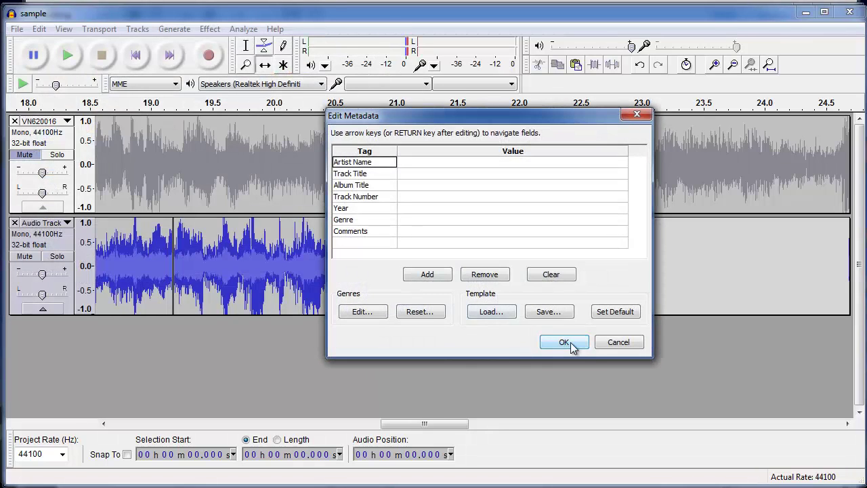
left_click(564, 342)
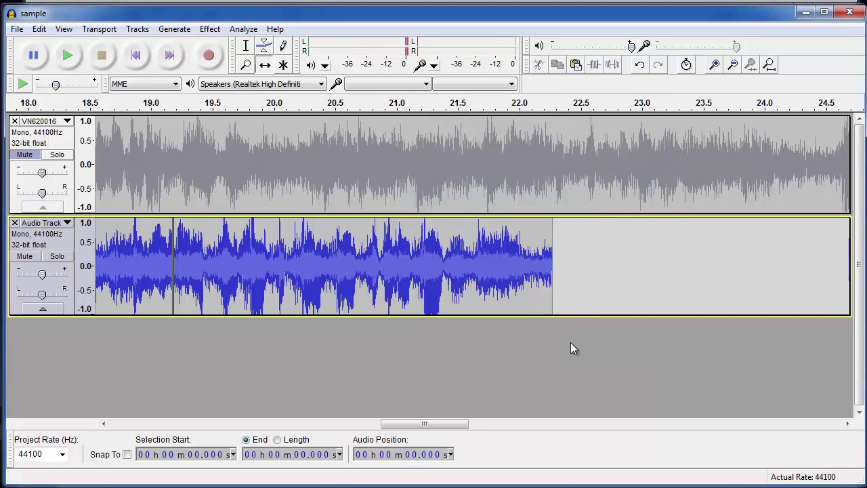